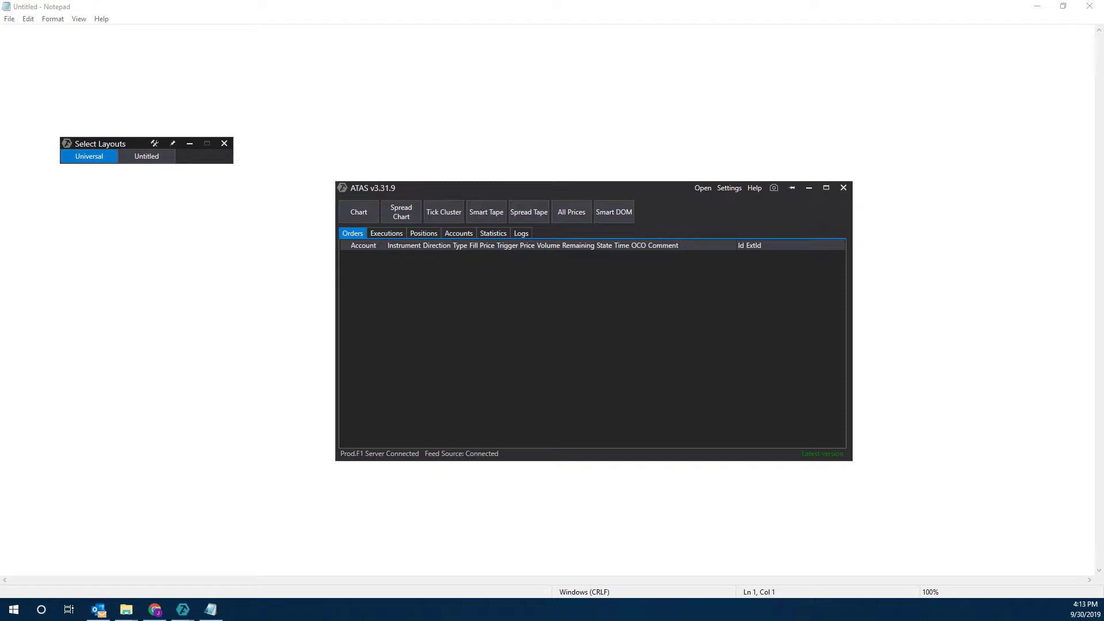
Move the Select Layouts panel up and to the right.
click(728, 188)
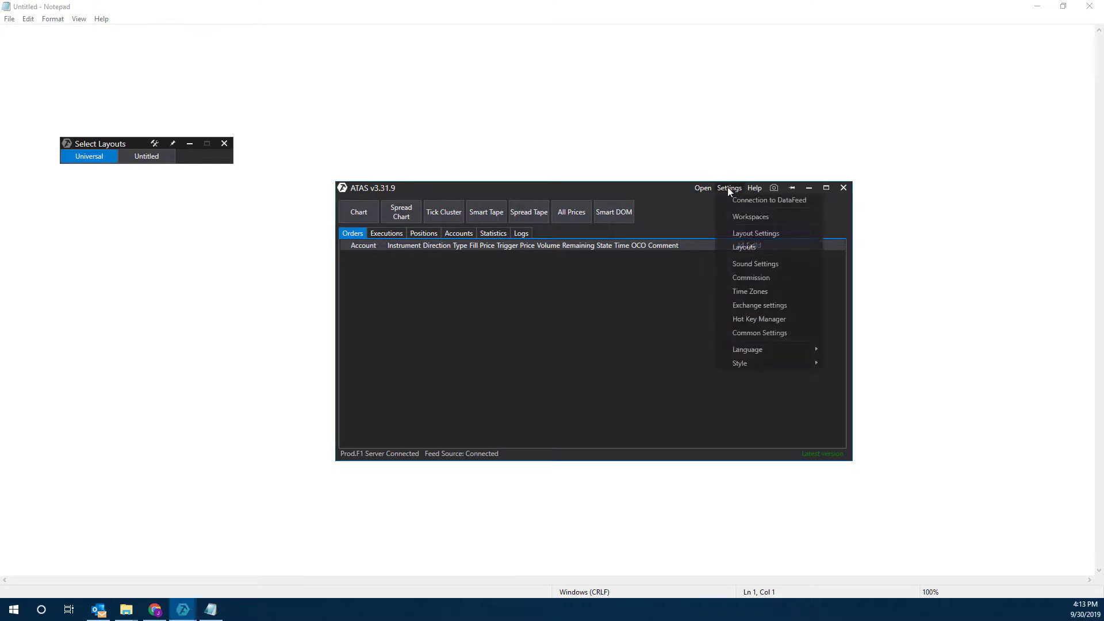
click(746, 242)
drag(111, 144, 149, 116)
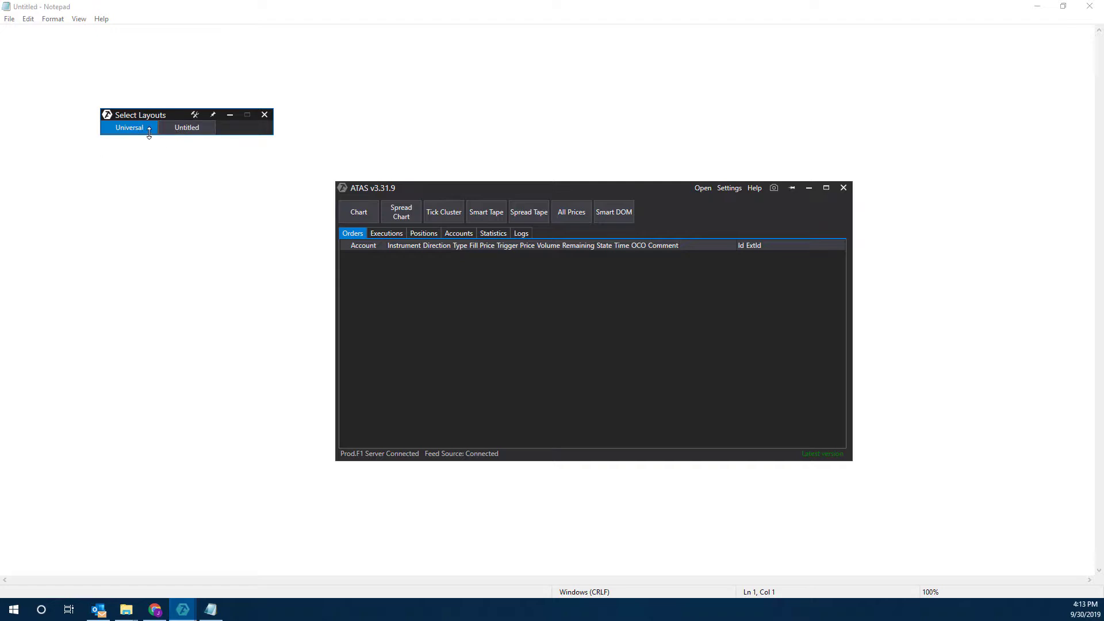
Preview the Untitled layout, return to Universal, and nudge the panel slightly up-left.
click(173, 127)
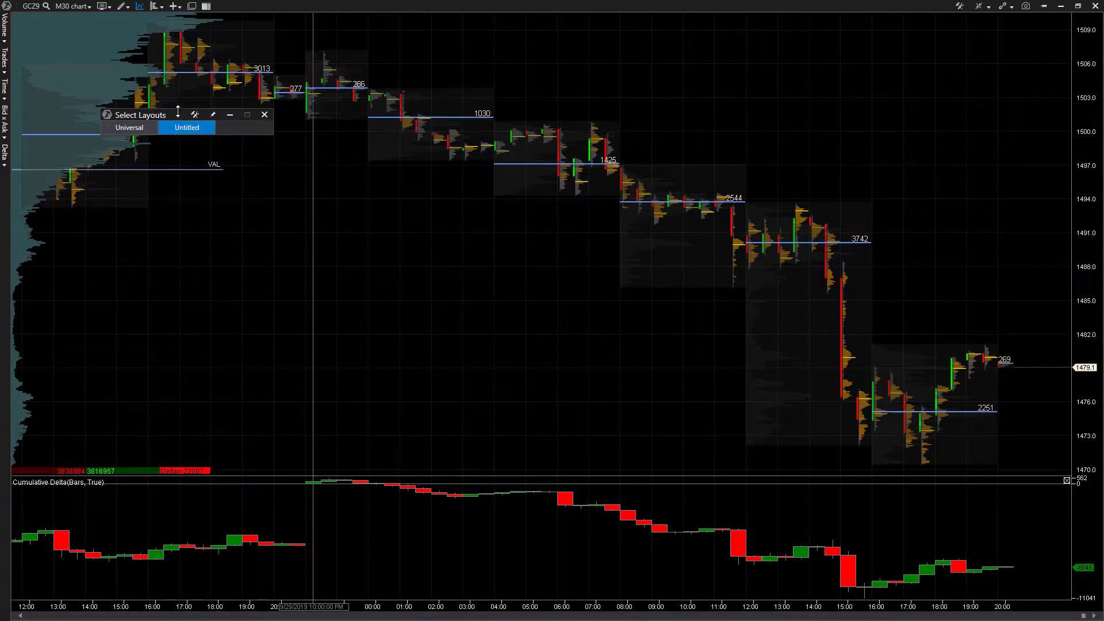
click(150, 125)
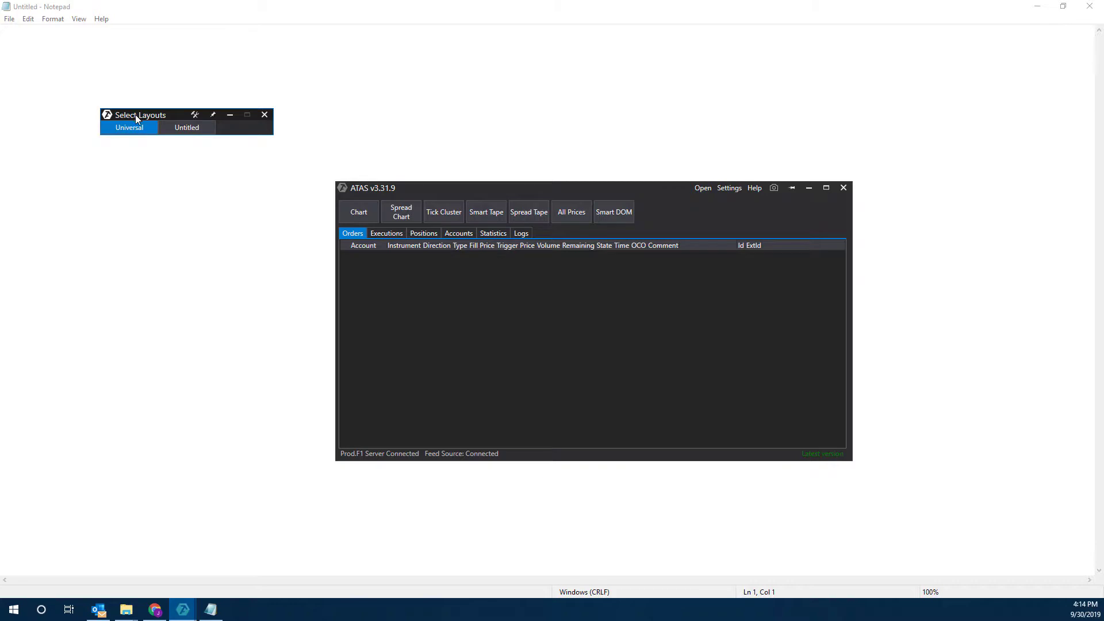
mouse_move(144, 116)
mouse_down()
mouse_move(98, 139)
mouse_move(139, 137)
mouse_move(139, 104)
mouse_up()
Open an ESZ9 chart in the Universal layout and move it up-left.
click(375, 209)
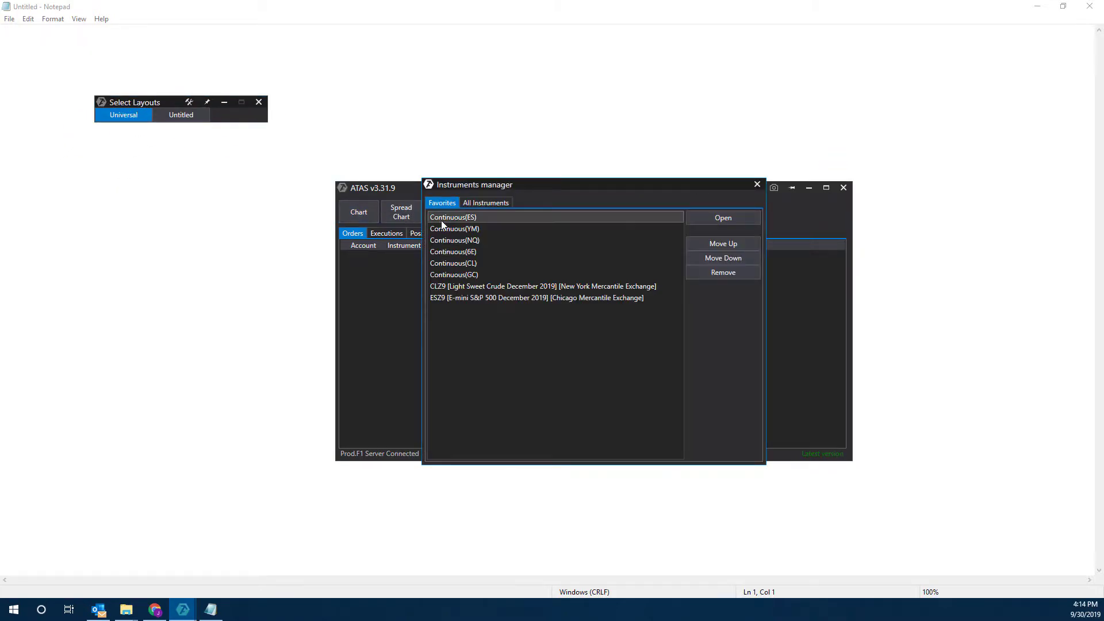
click(468, 296)
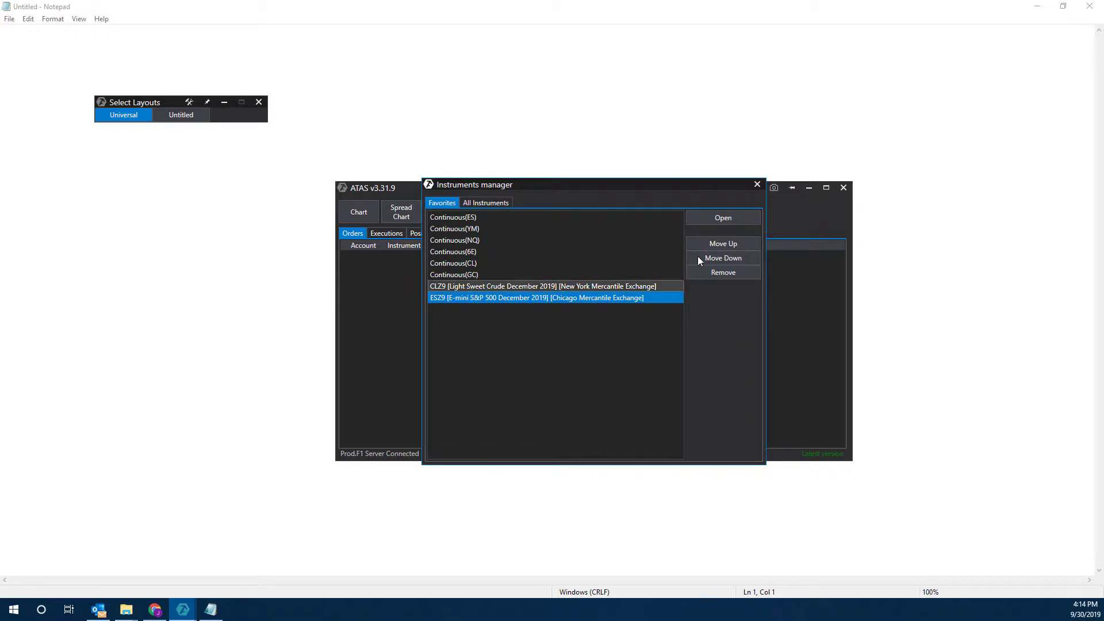
click(723, 217)
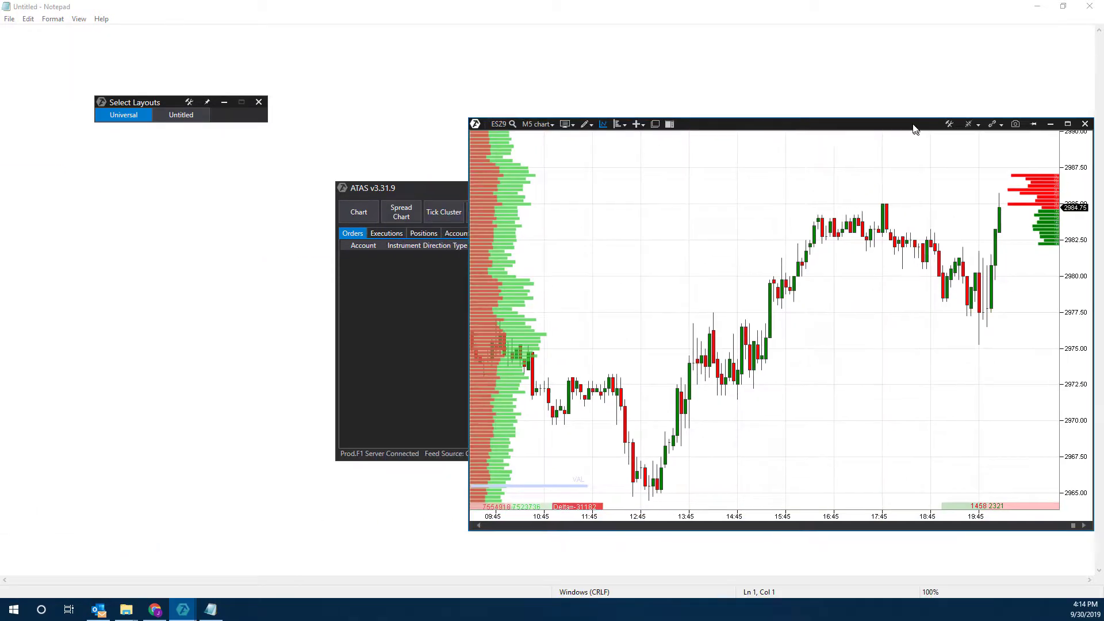
drag(907, 115, 874, 98)
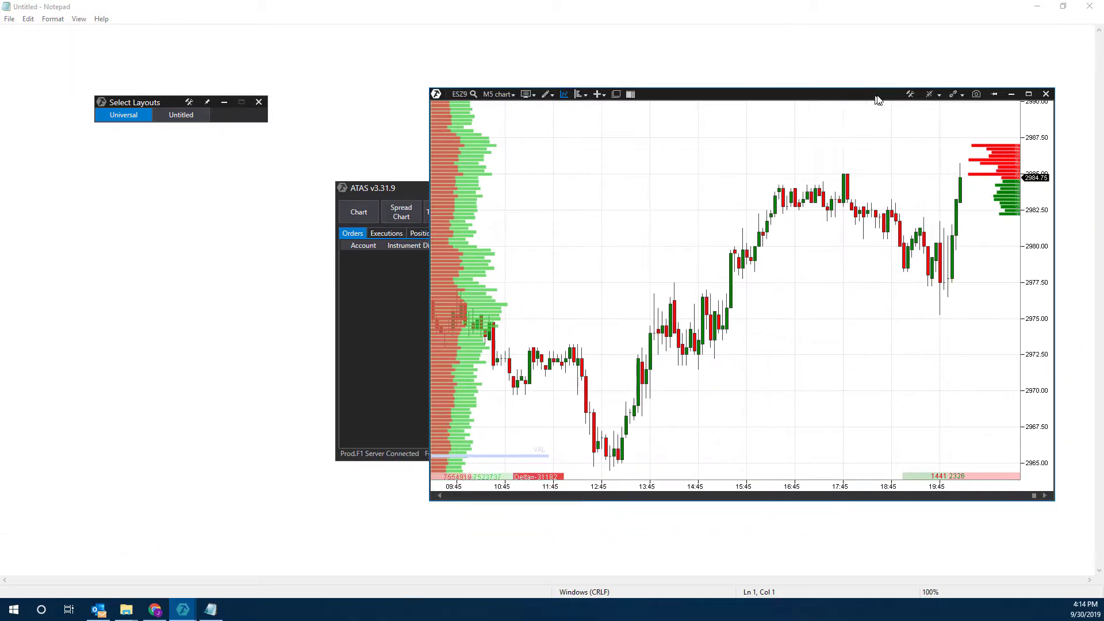
Toggle between Untitled and Universal to confirm the ESZ9 chart stays, raising it slightly.
click(164, 115)
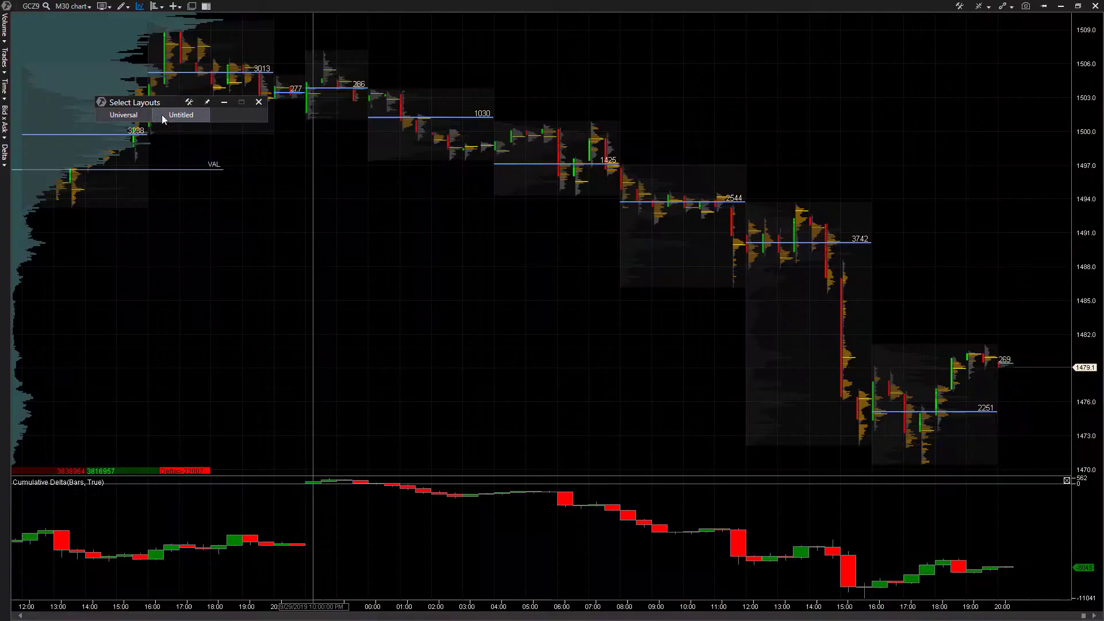
click(124, 115)
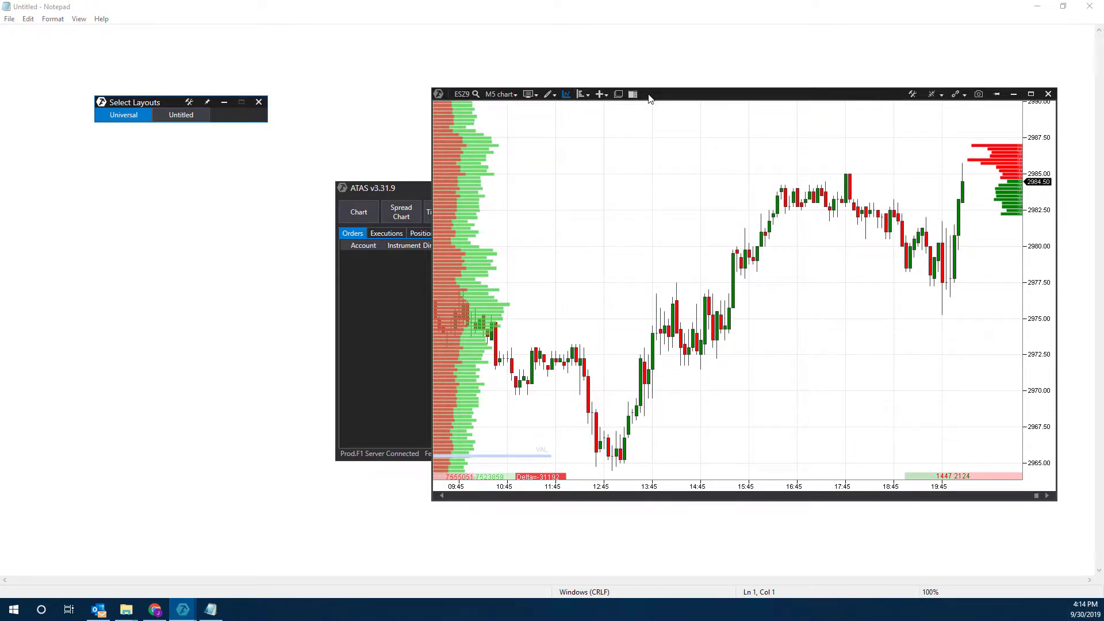
drag(646, 93, 644, 70)
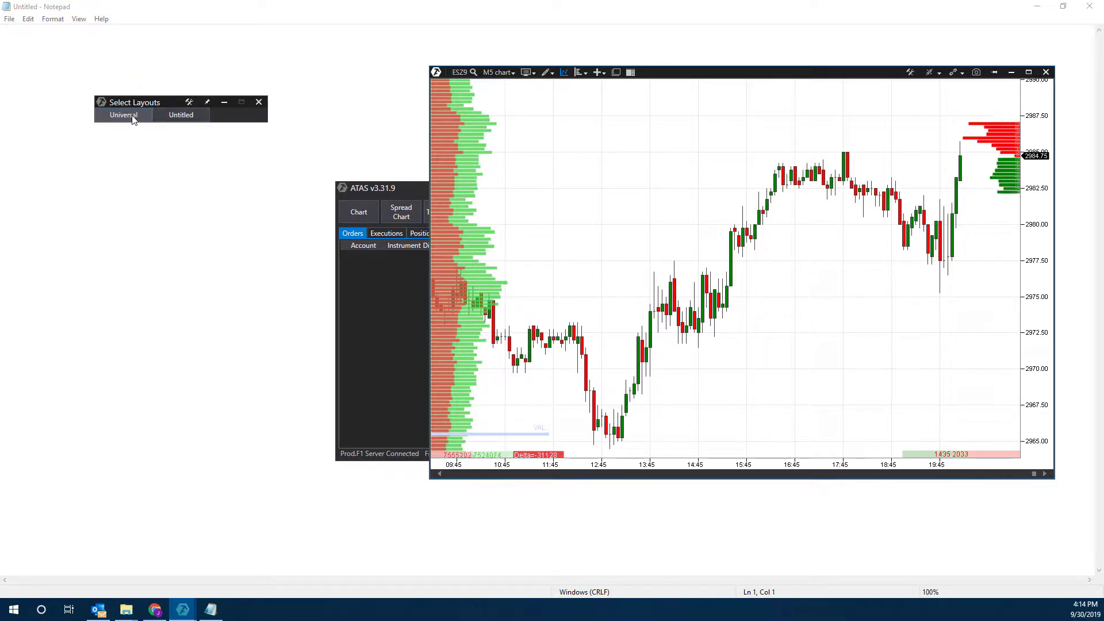
click(162, 118)
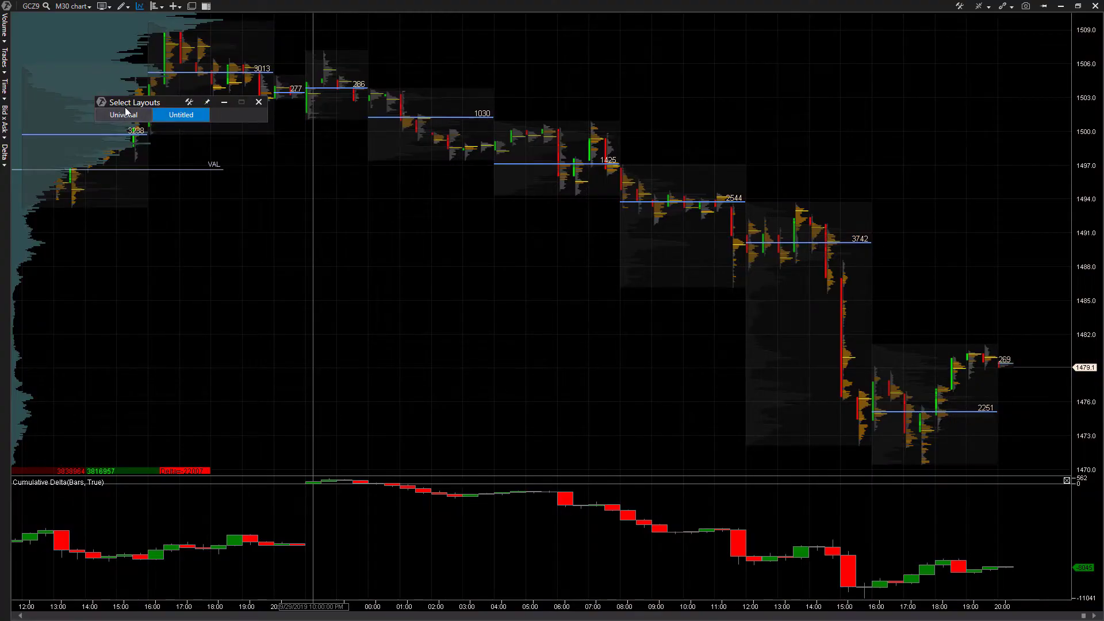
click(132, 114)
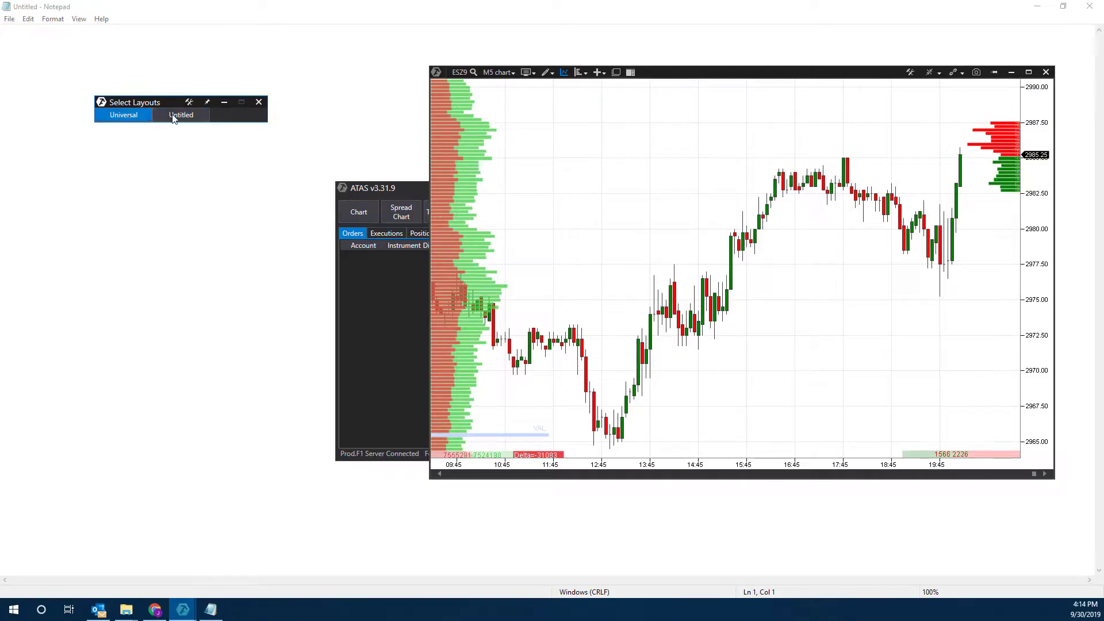
Open the Layouts manager from Settings and select the Untitled layout.
click(407, 357)
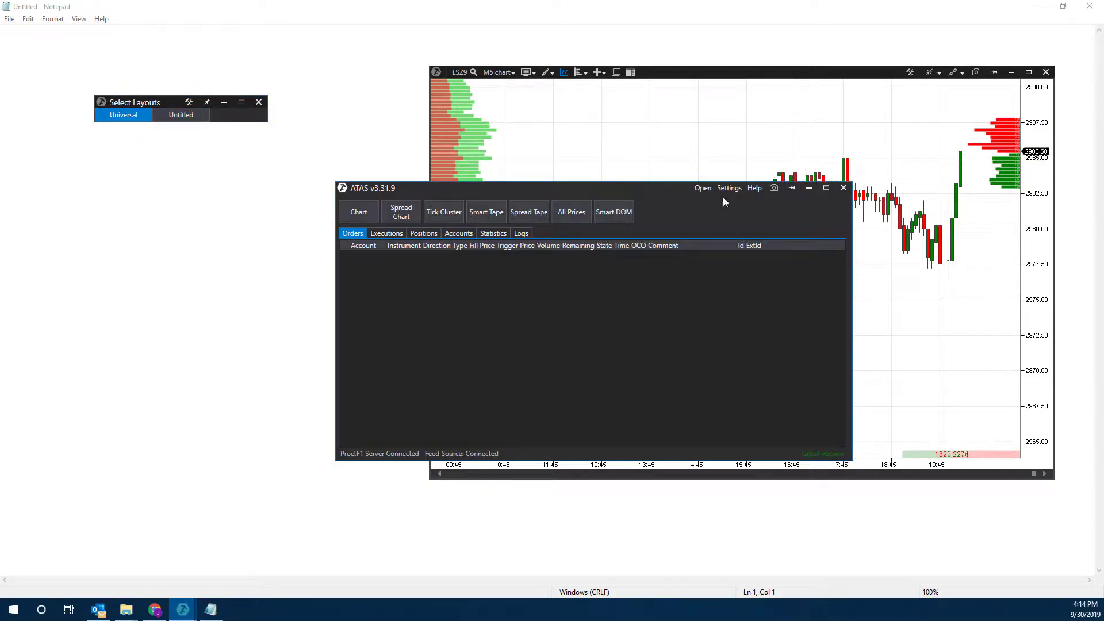
click(730, 187)
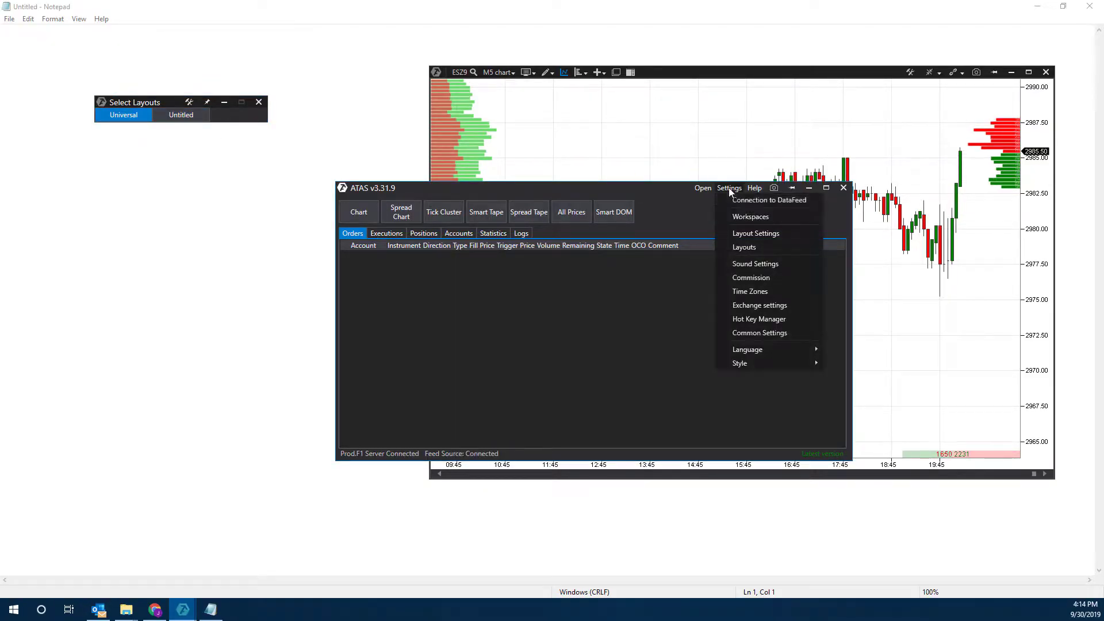
click(762, 233)
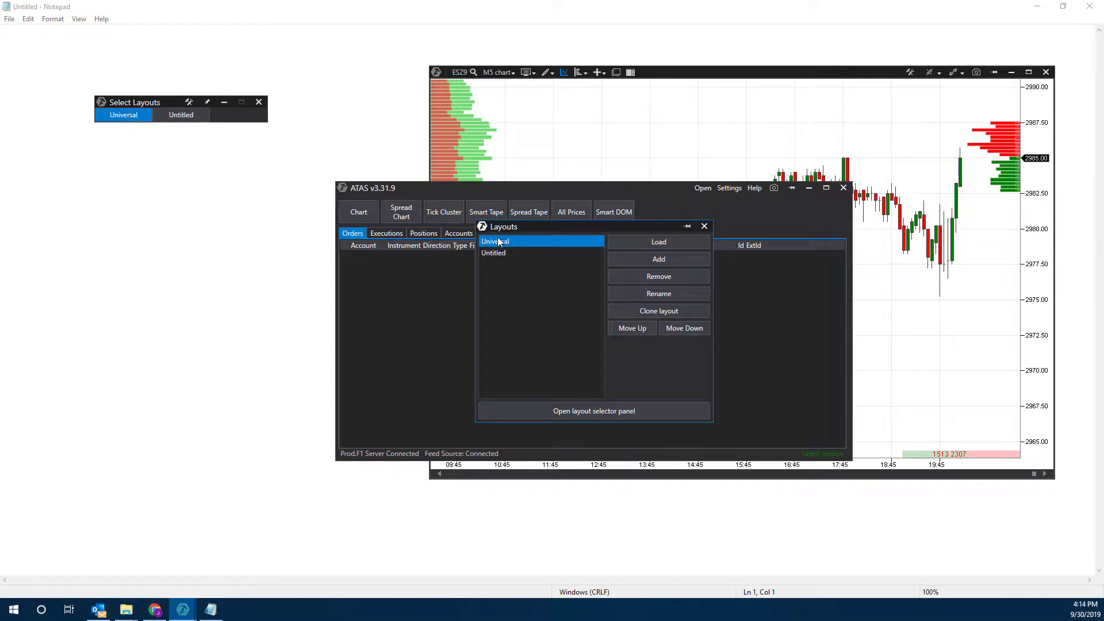
click(508, 251)
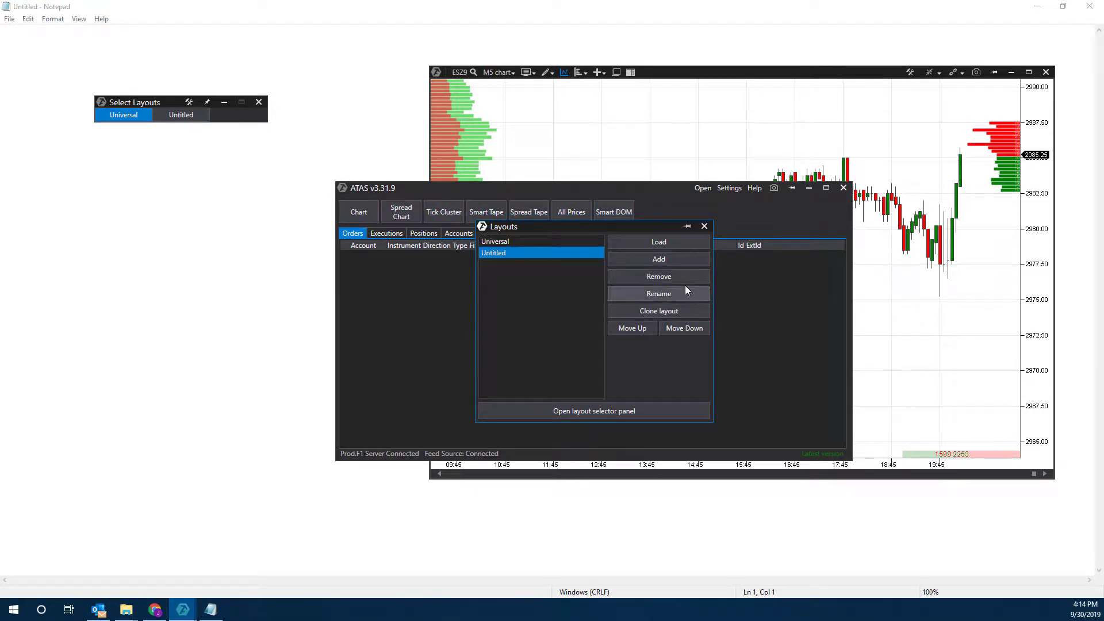
click(502, 241)
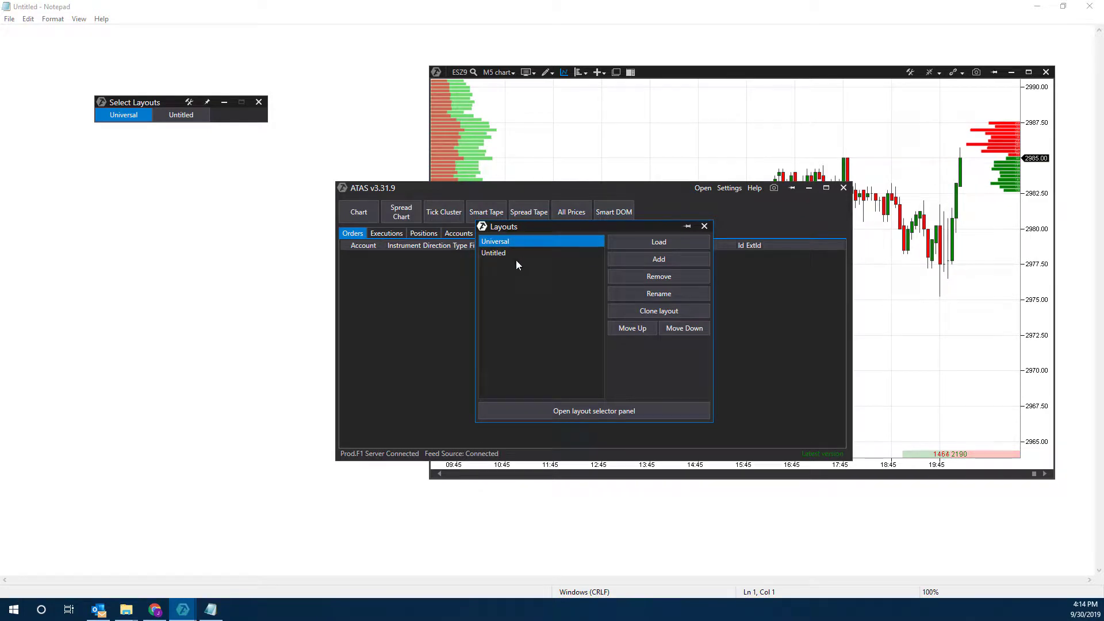
click(513, 253)
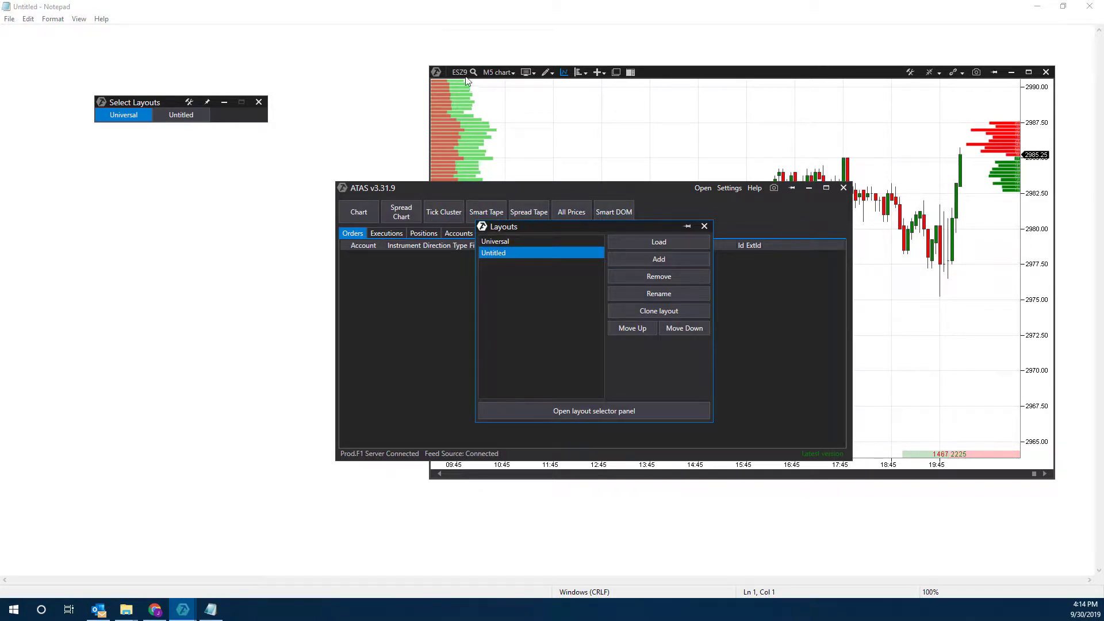
Clone the Untitled layout, entering the name 'Clone 2'.
click(674, 310)
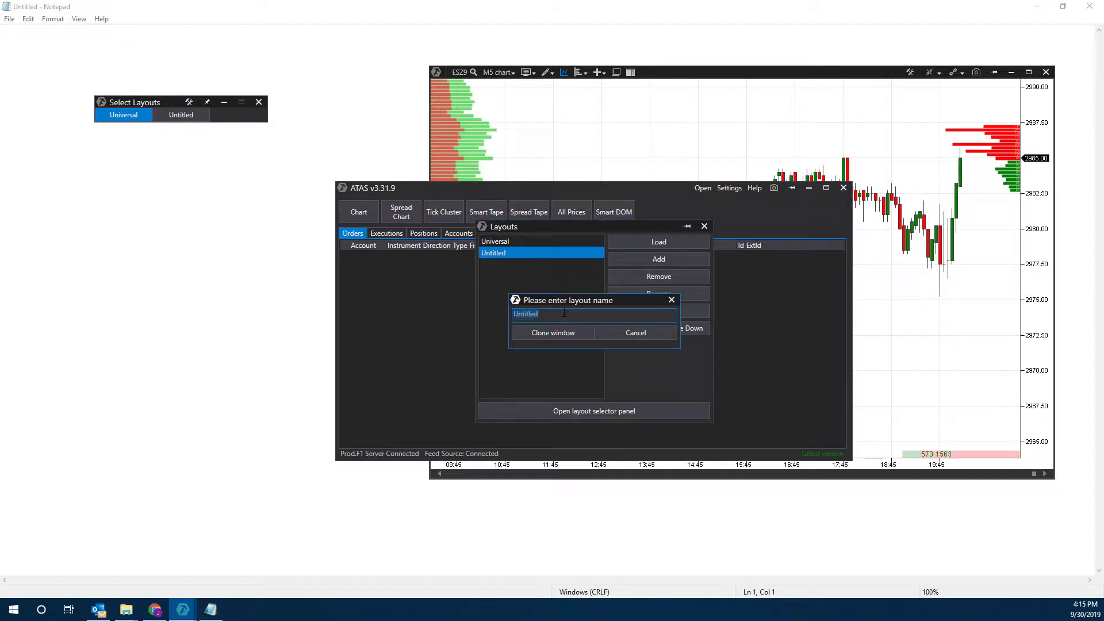
click(515, 317)
double_click(514, 318)
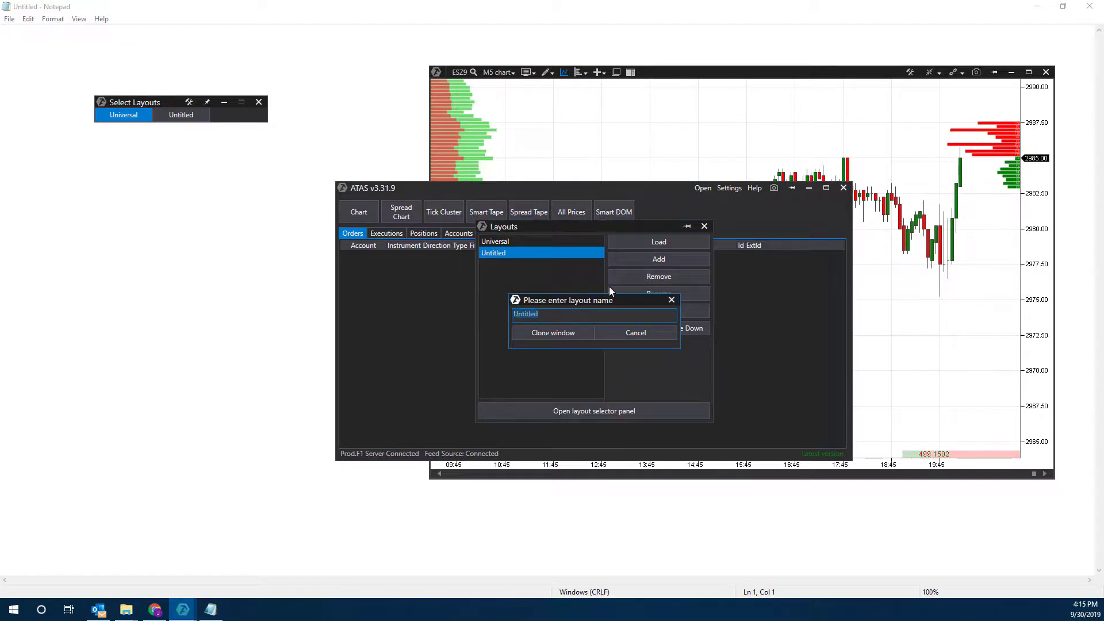
text(Clone 2)
key(Return)
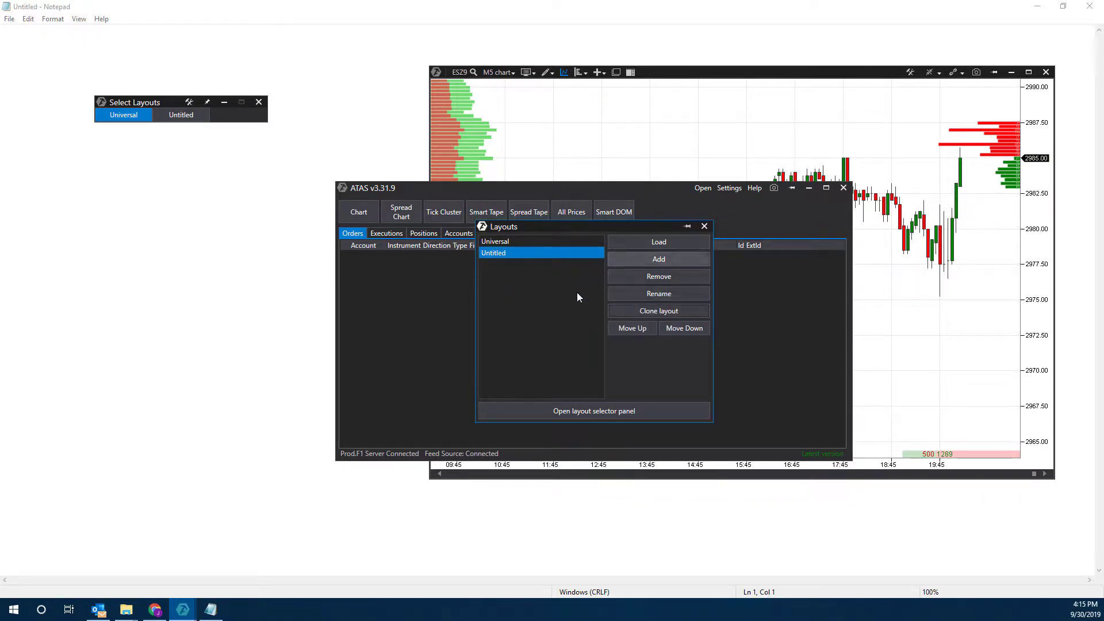
Rename the cloned layout to 'Cloned 2' and minimize its full-screen chart.
click(658, 293)
click(659, 294)
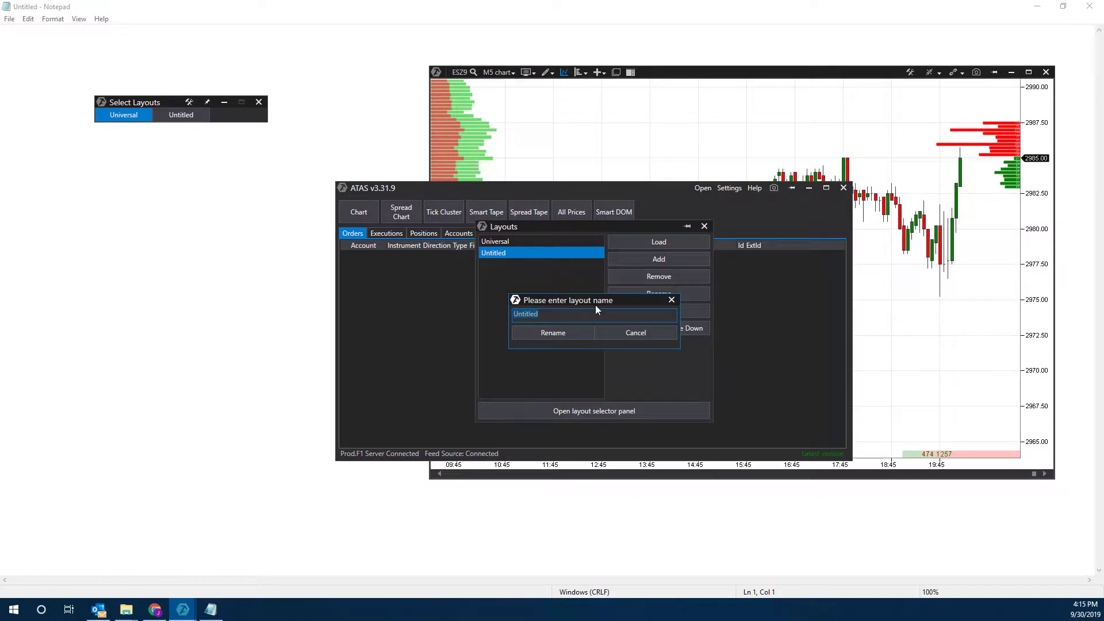
text(Cloned 2)
click(561, 334)
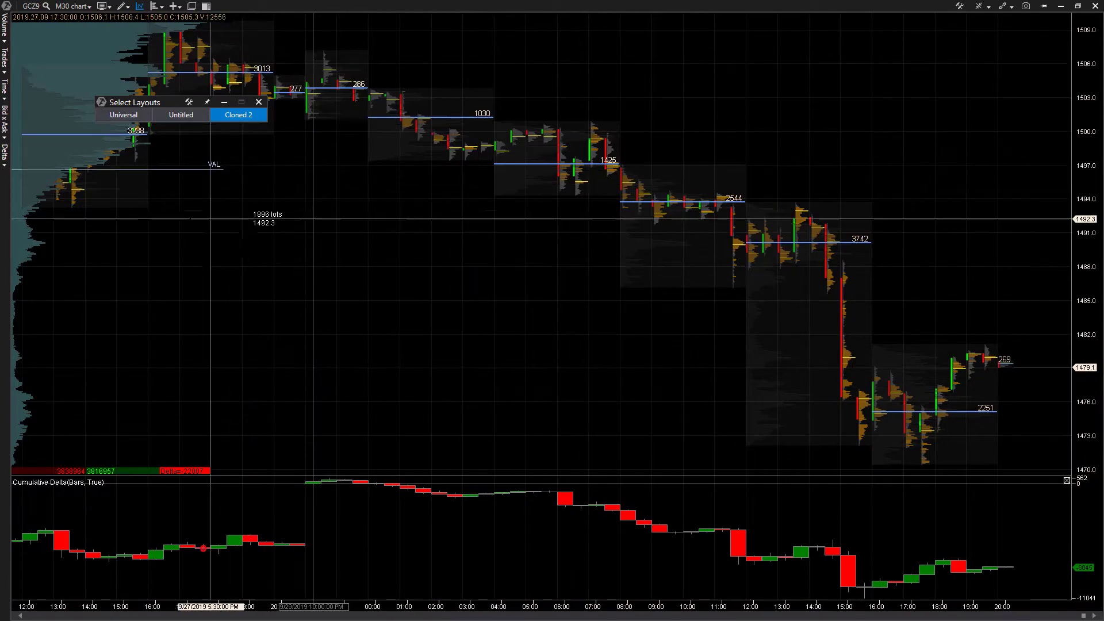
click(1061, 7)
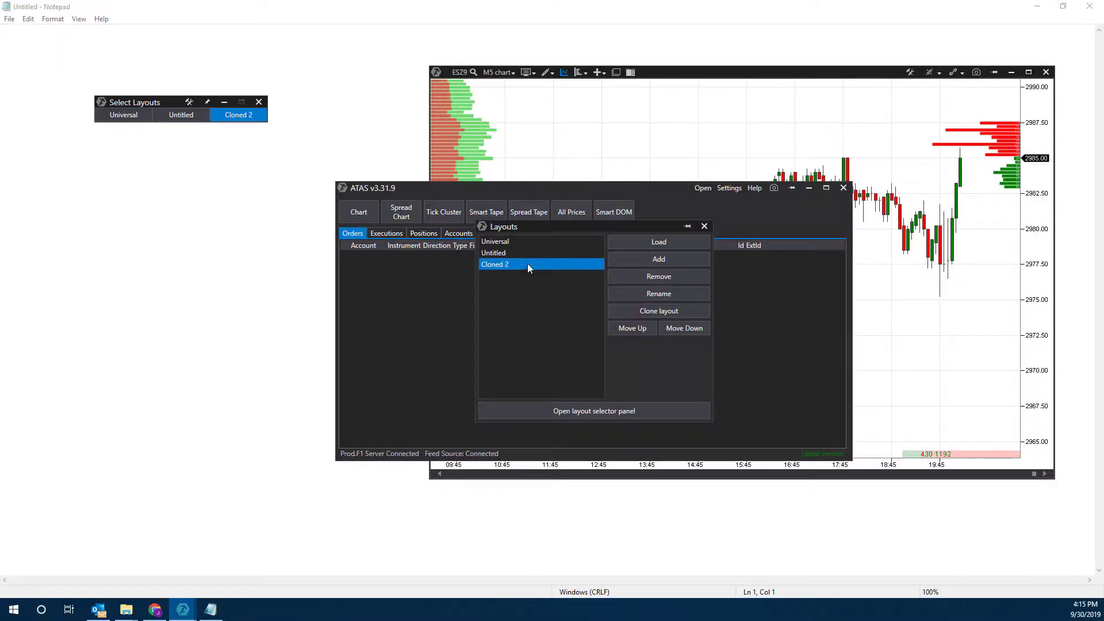
Close the Layouts manager and switch through Universal, Untitled and Cloned 2.
click(705, 226)
click(123, 114)
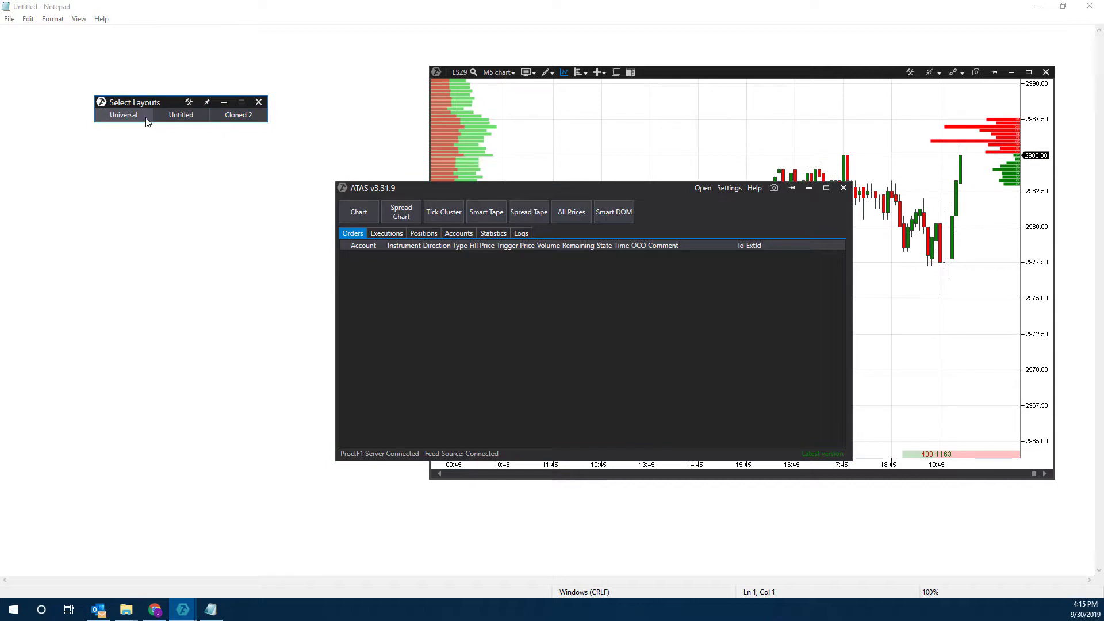
click(184, 115)
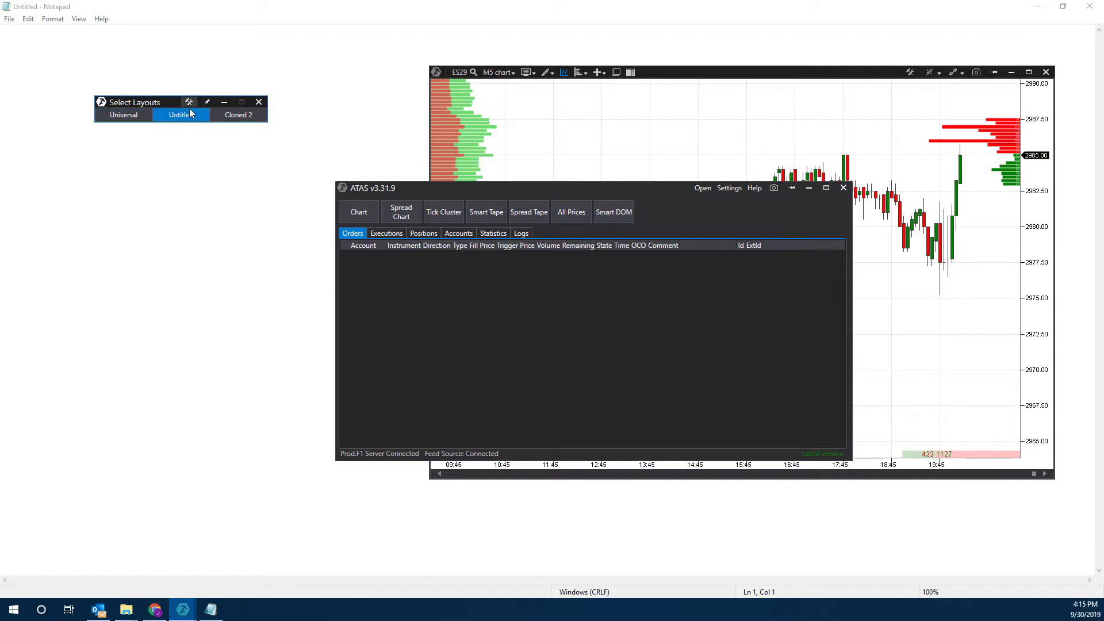
click(238, 112)
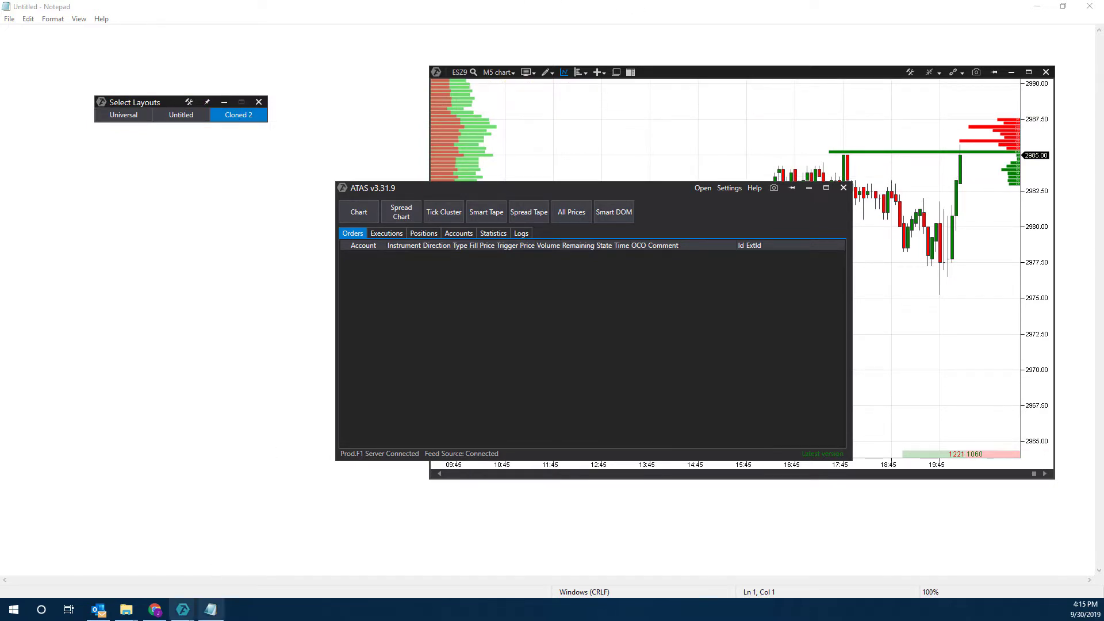
Restore and minimize the GCZ9 M30 chart twice, then bring the layout selector forward.
mouse_move(178, 614)
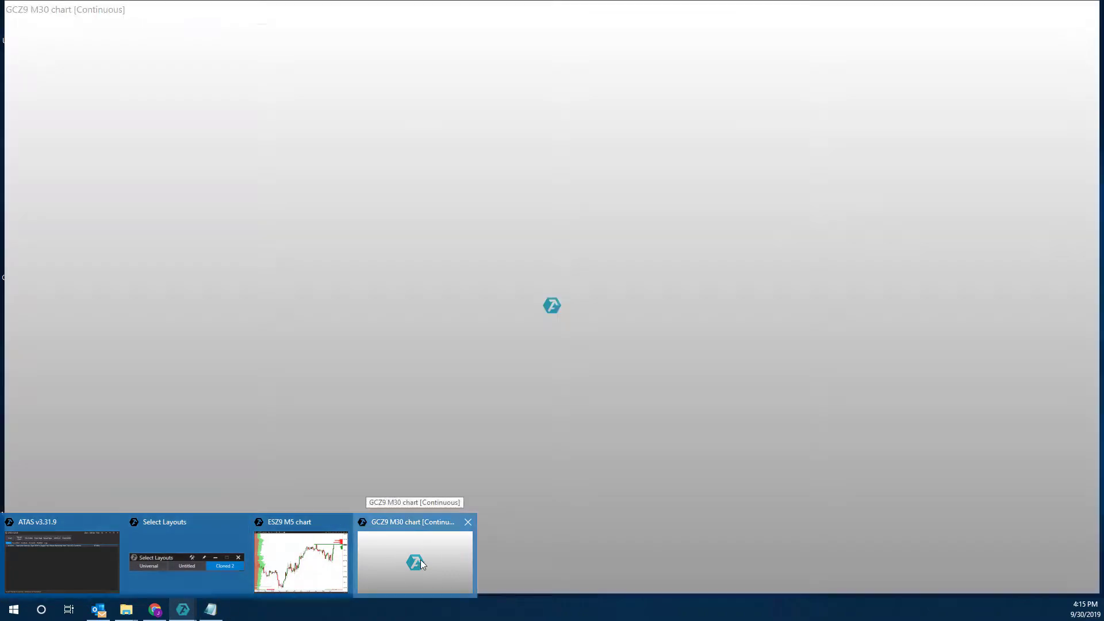
click(420, 560)
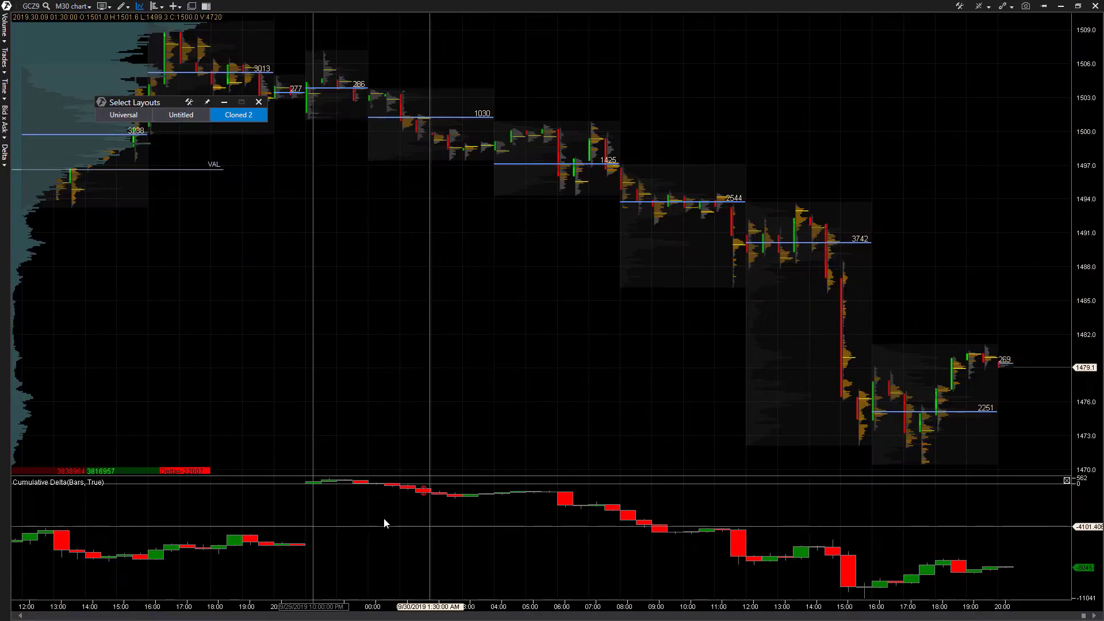
click(1061, 6)
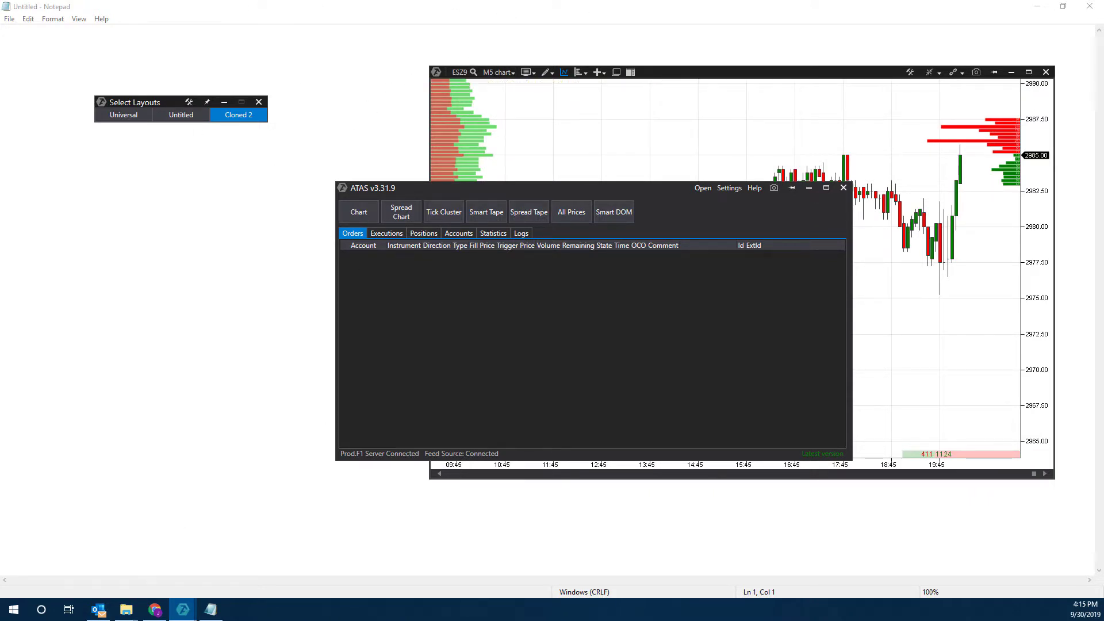
mouse_move(183, 609)
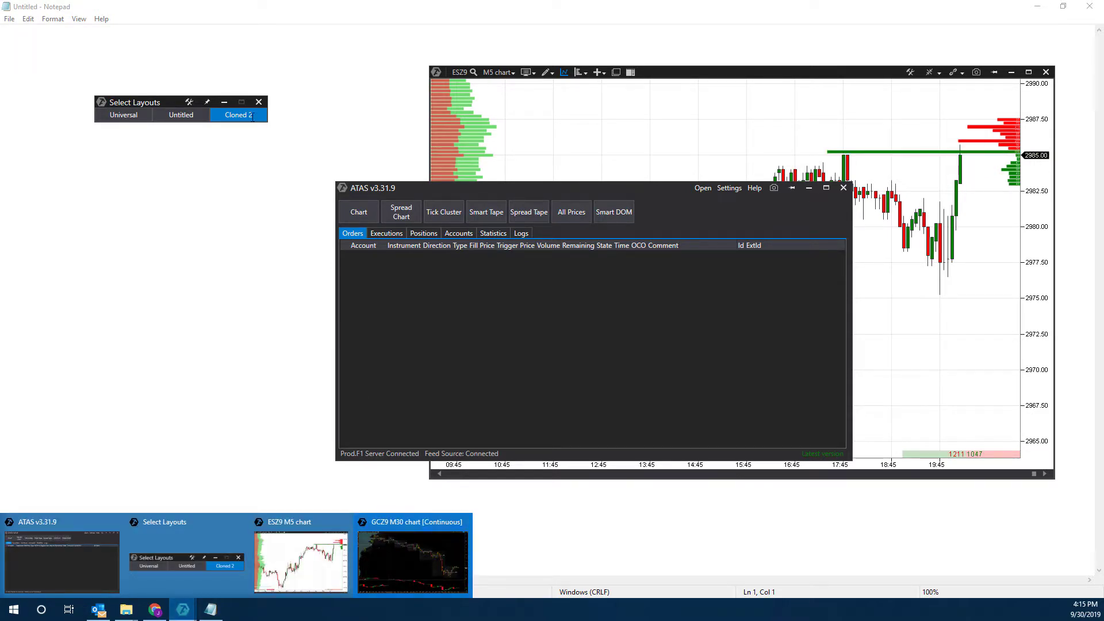
click(436, 543)
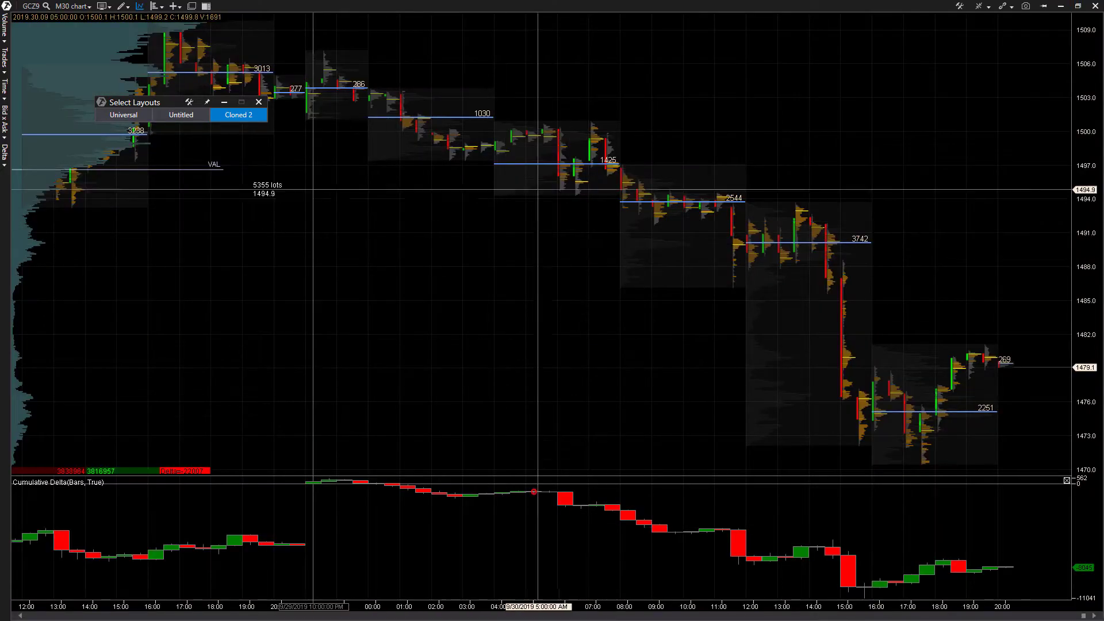
click(1061, 6)
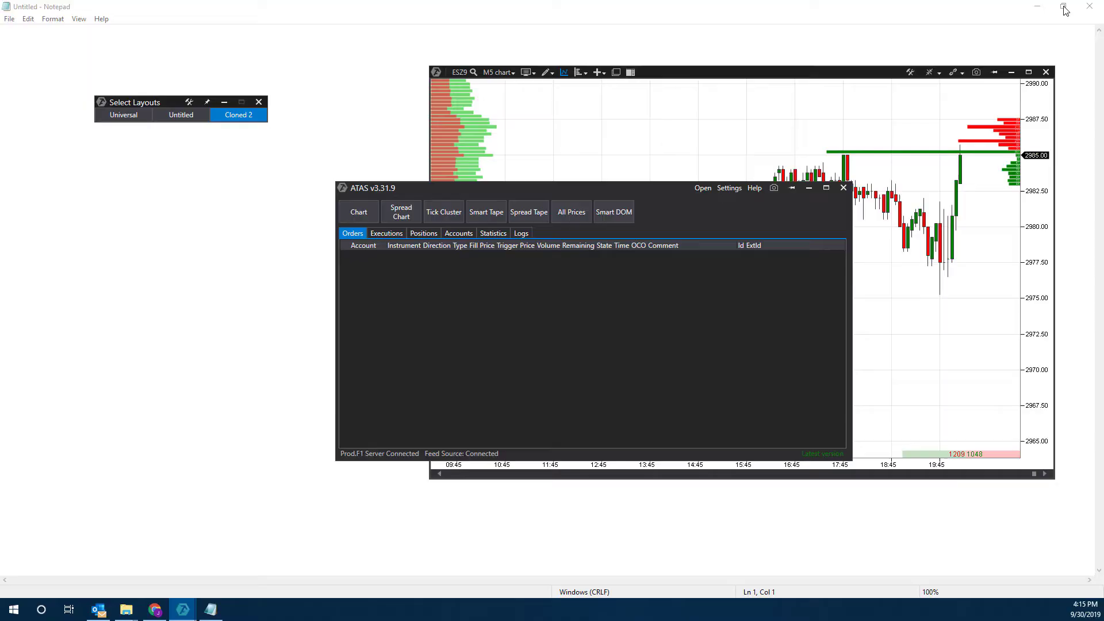
mouse_move(183, 609)
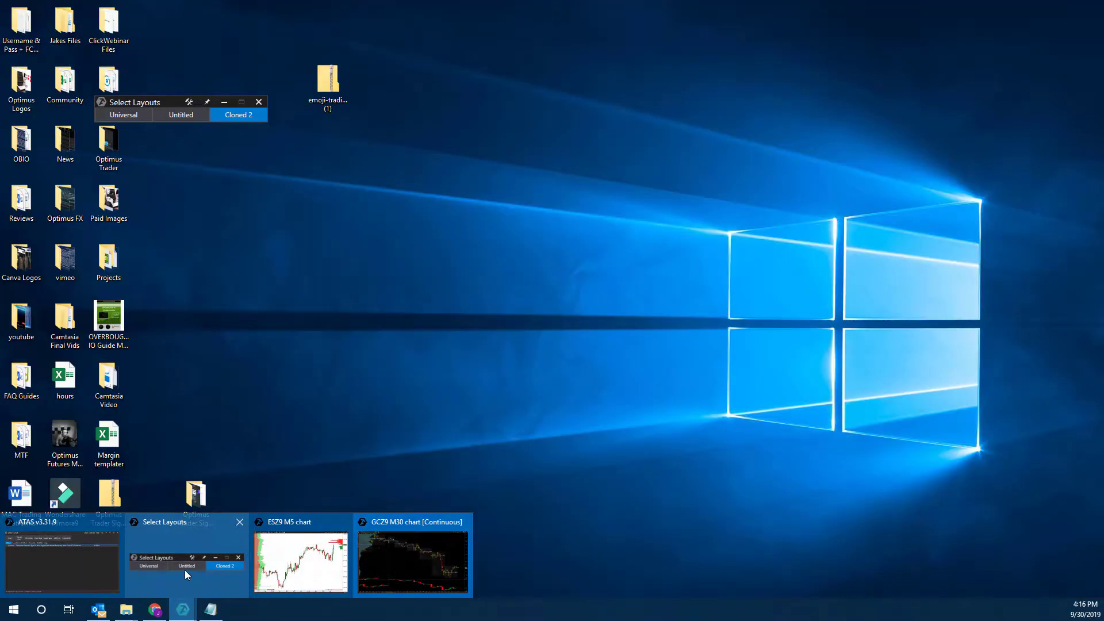
click(185, 571)
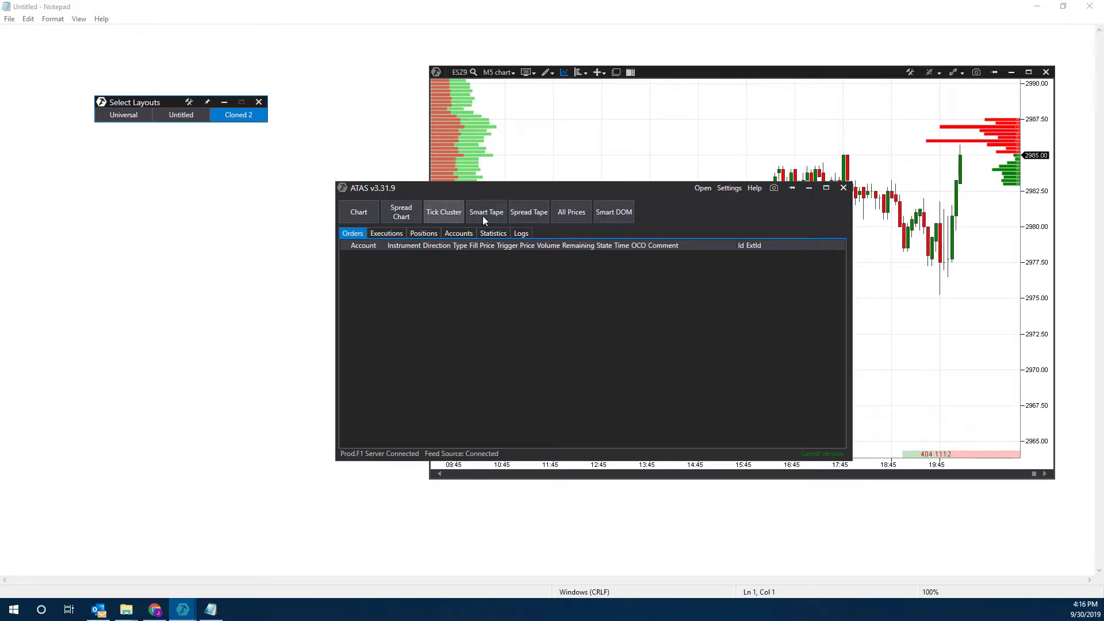
Open the Layouts manager from the Settings list.
click(733, 191)
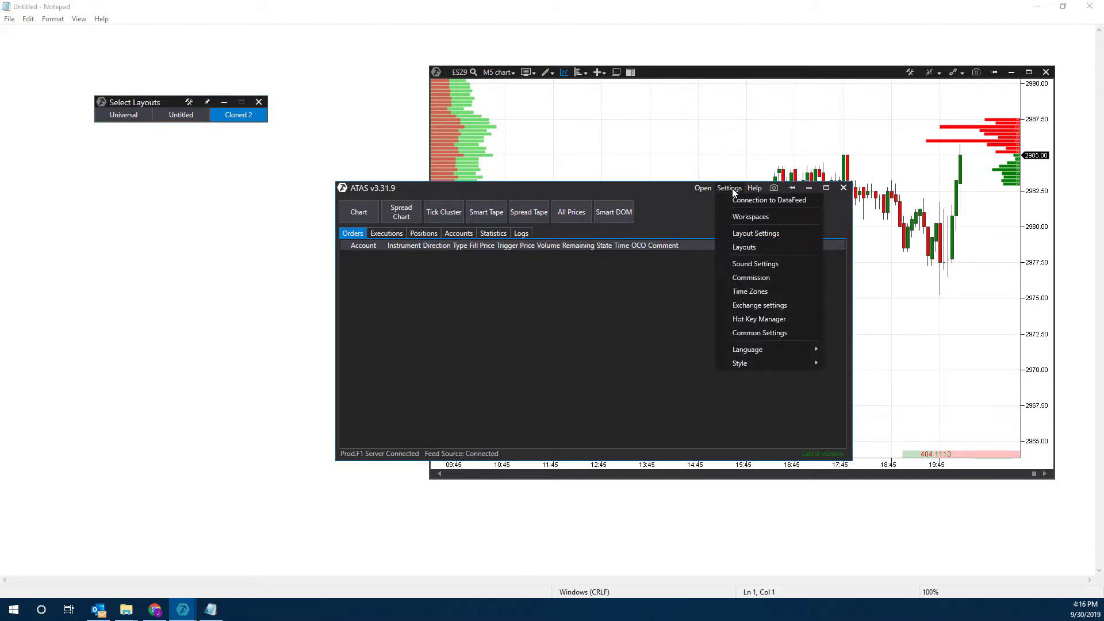
click(747, 245)
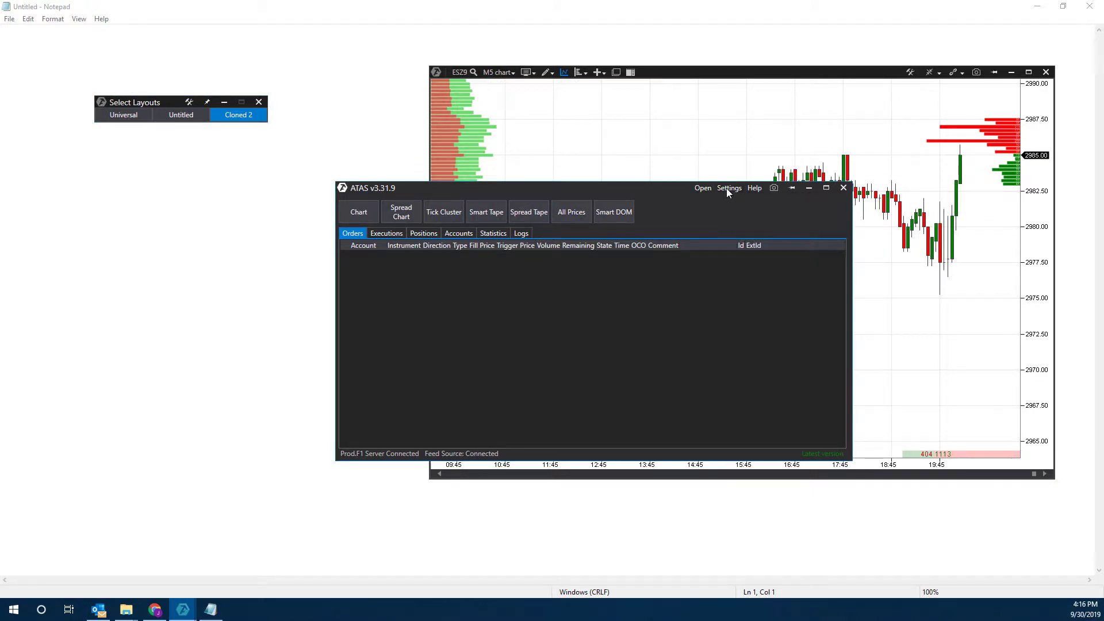
click(733, 189)
click(736, 230)
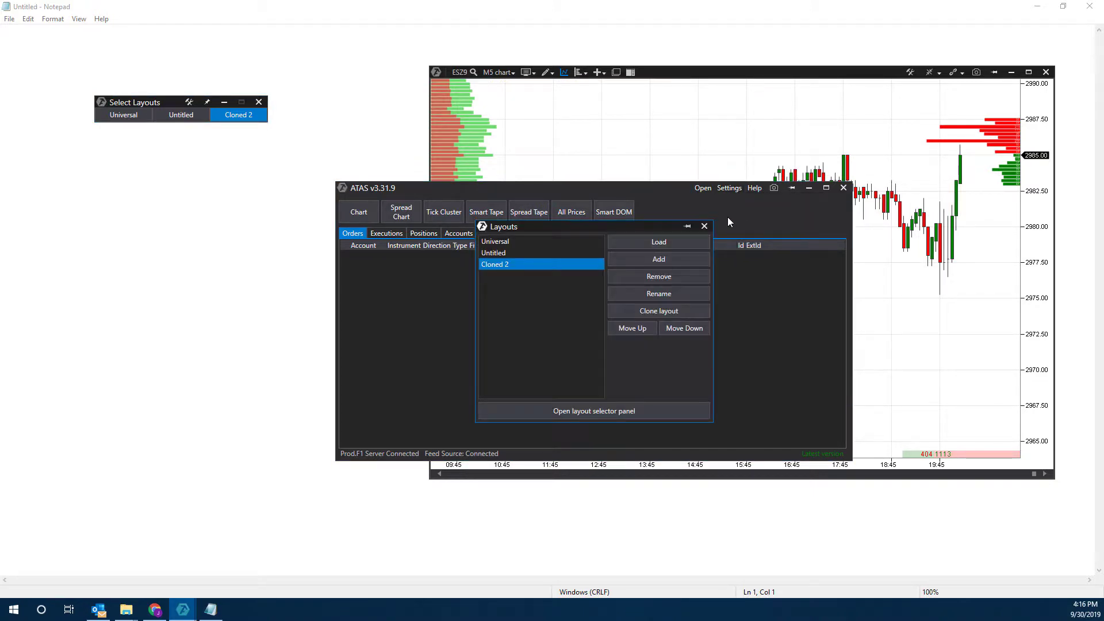
Add a new layout, entering 'Layout 2' after cancelling a first attempt.
click(657, 258)
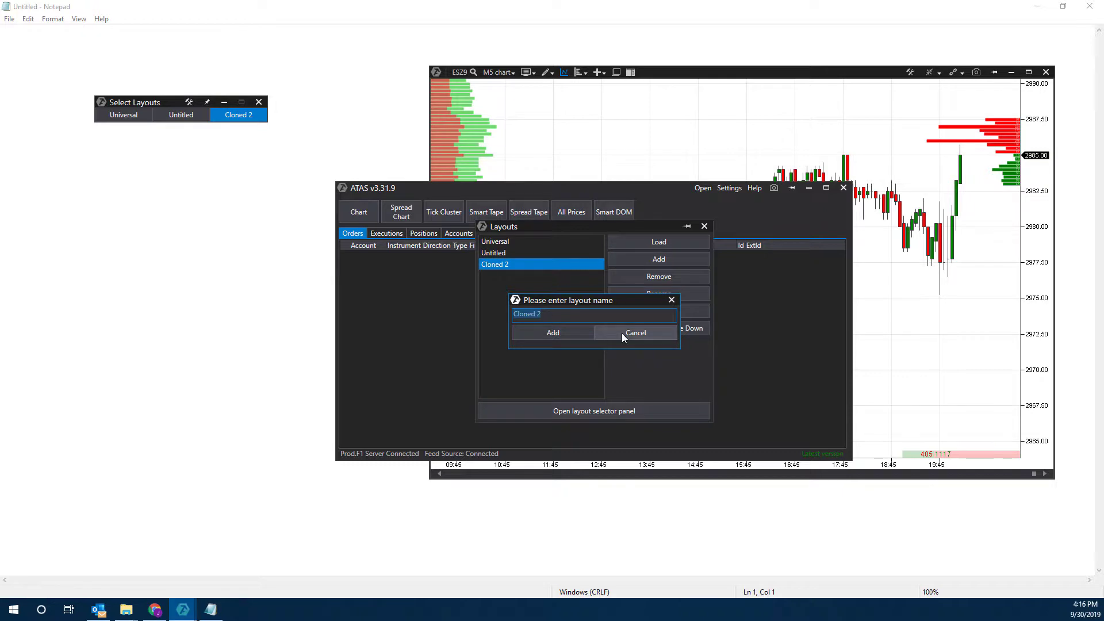
text(New Layt)
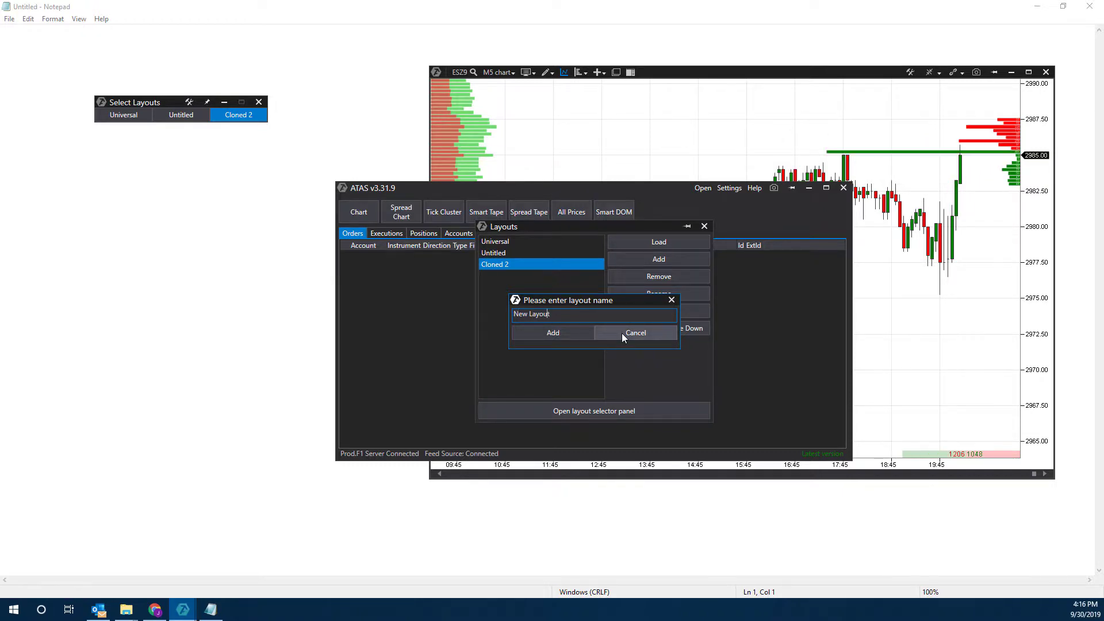
click(622, 333)
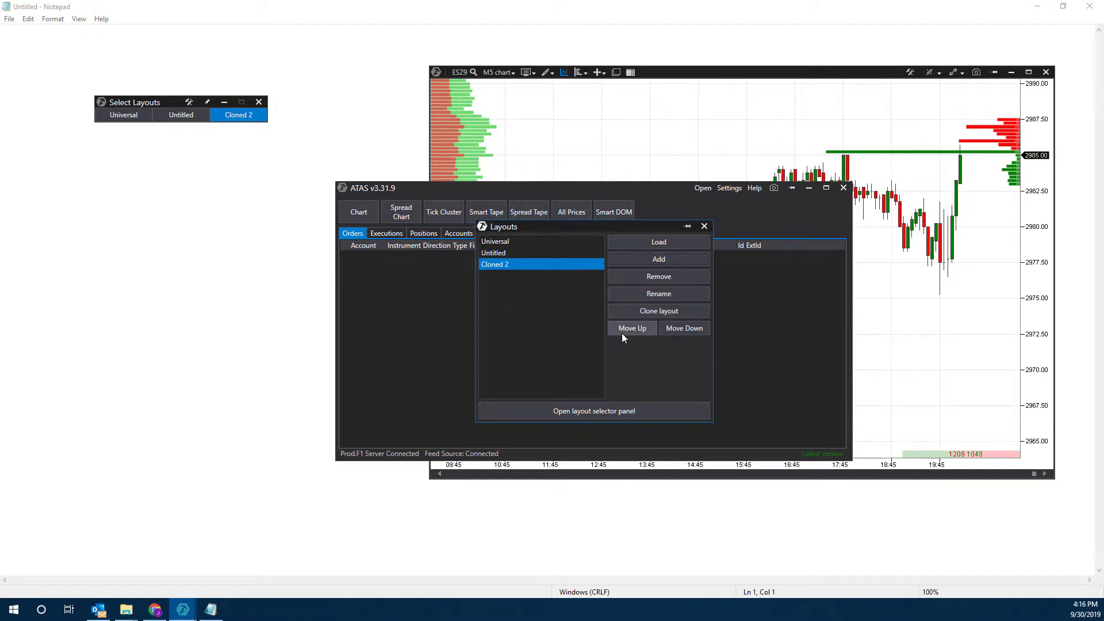
click(670, 262)
text(Layout)
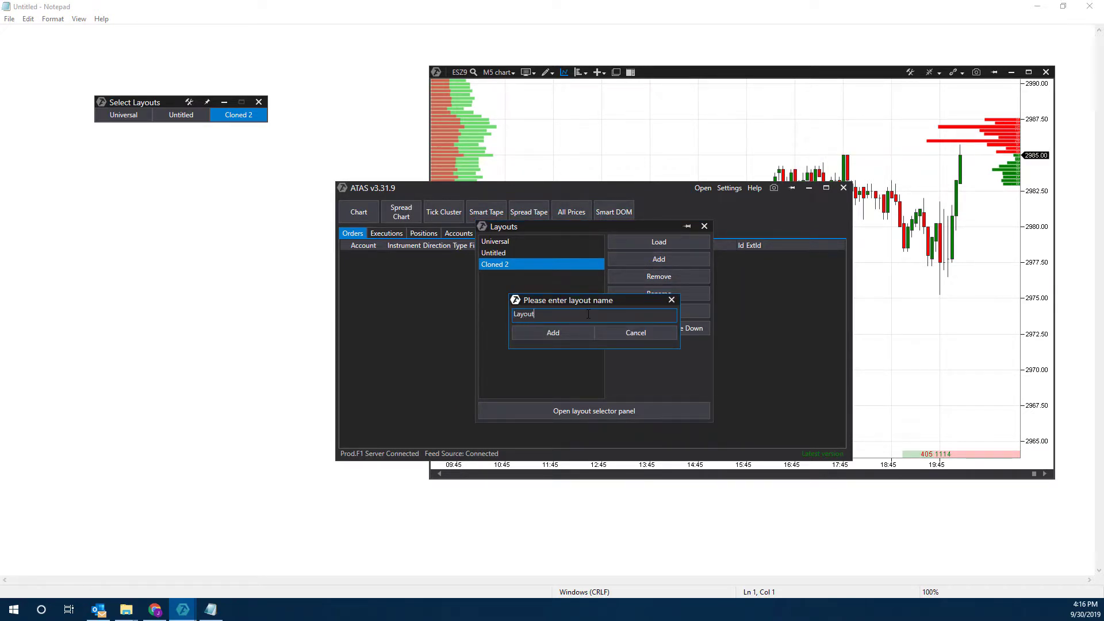
text( 2)
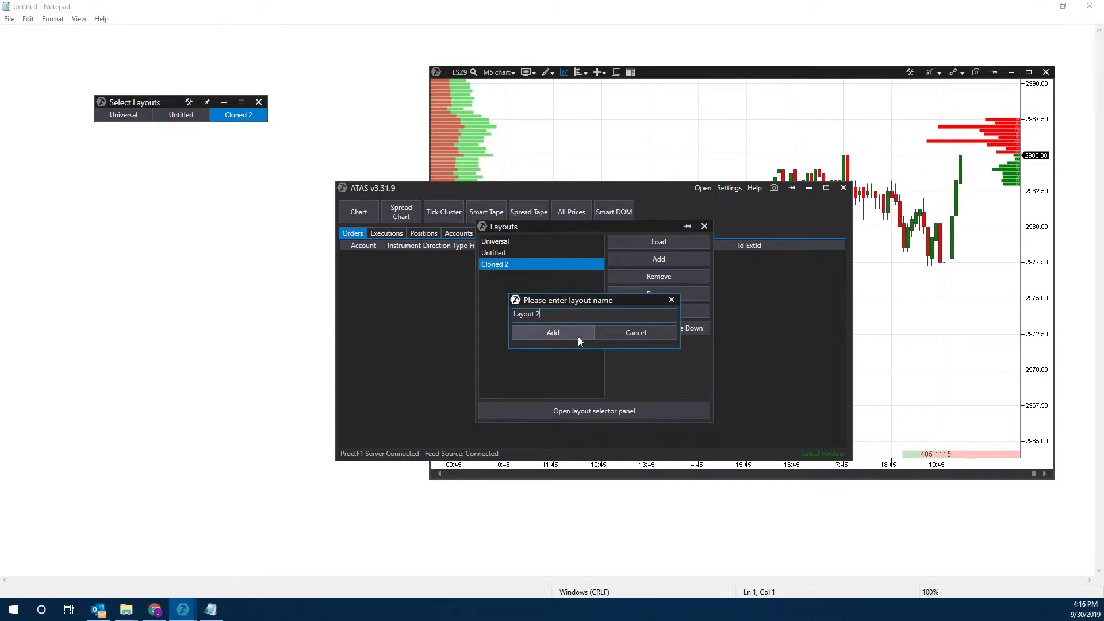
click(571, 330)
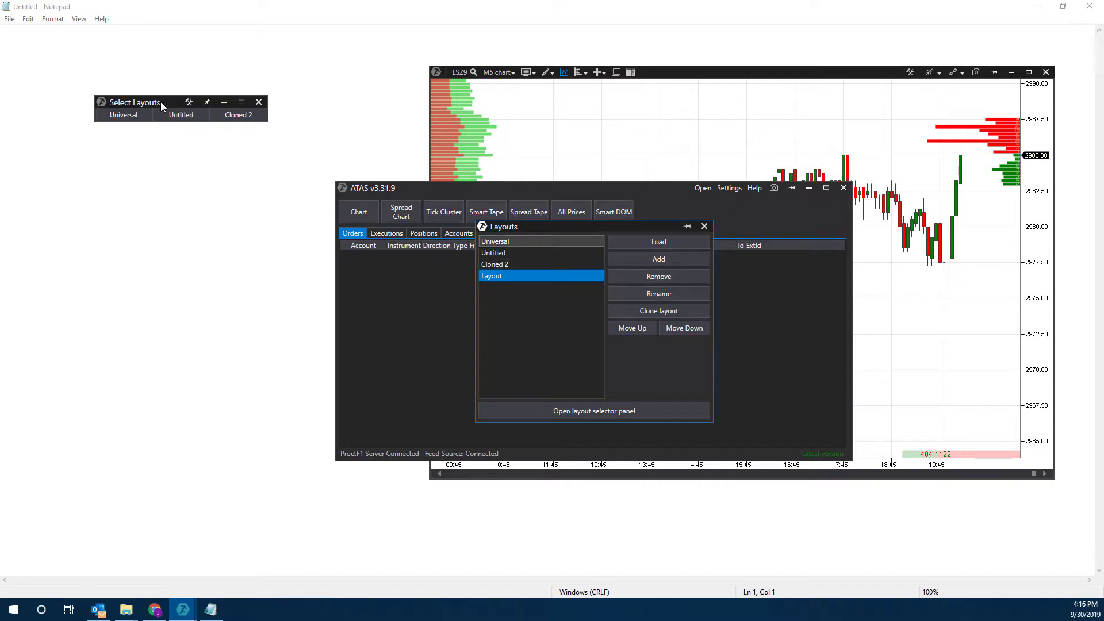
Move the new Layout to the top of the order and close the manager.
click(633, 328)
click(634, 328)
click(633, 329)
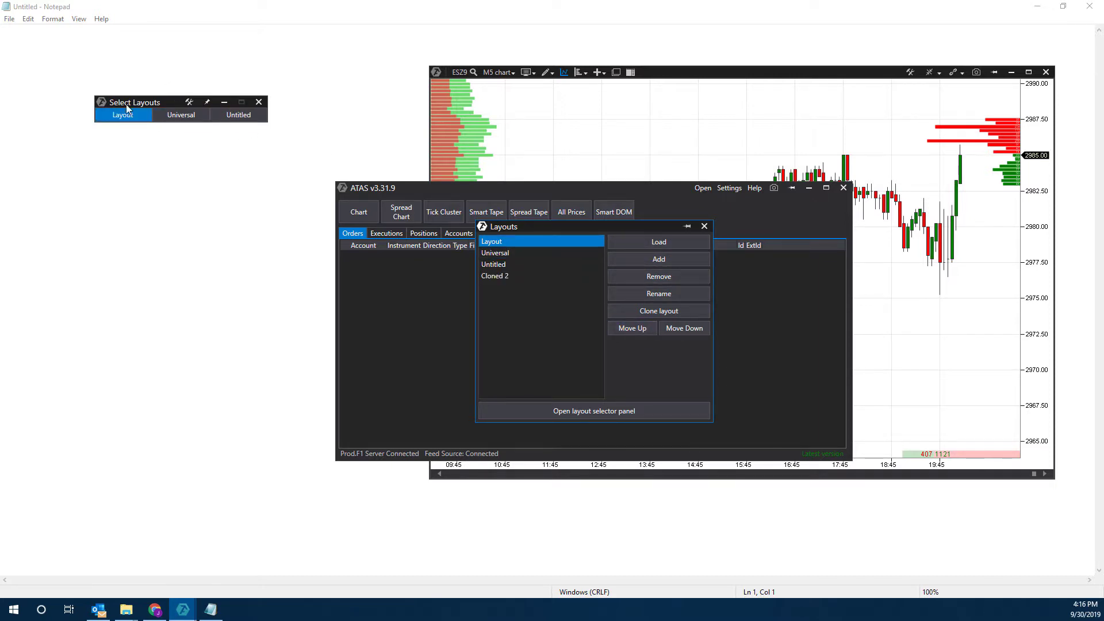
click(708, 227)
Widen the selector to show all four layouts, and place an ESZ9 Smart DOM in Layout.
drag(255, 118, 374, 115)
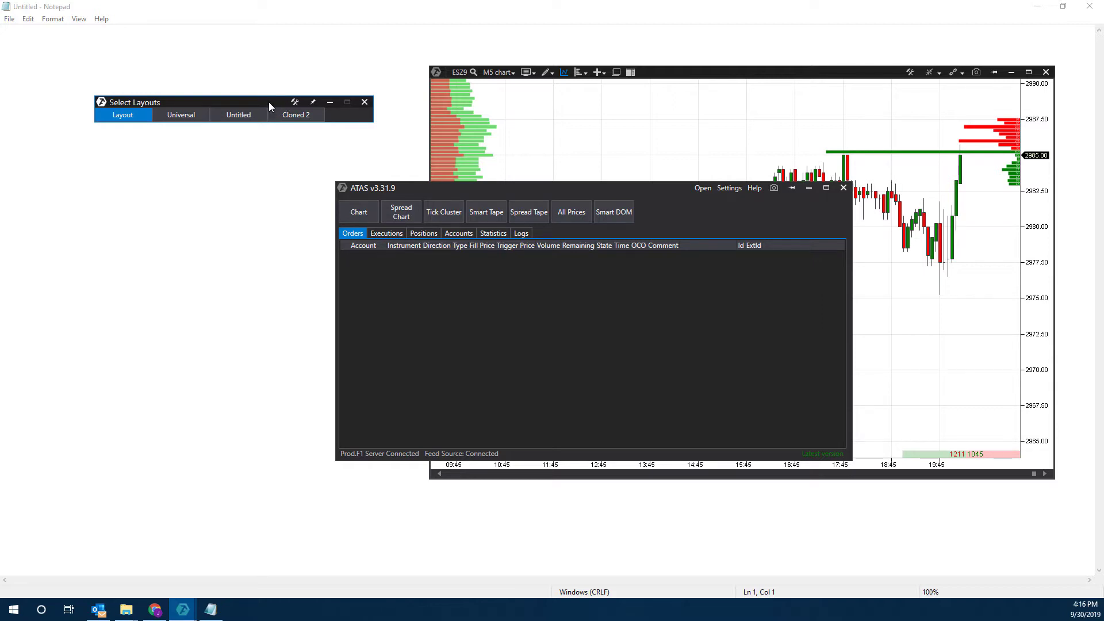
drag(267, 102, 241, 97)
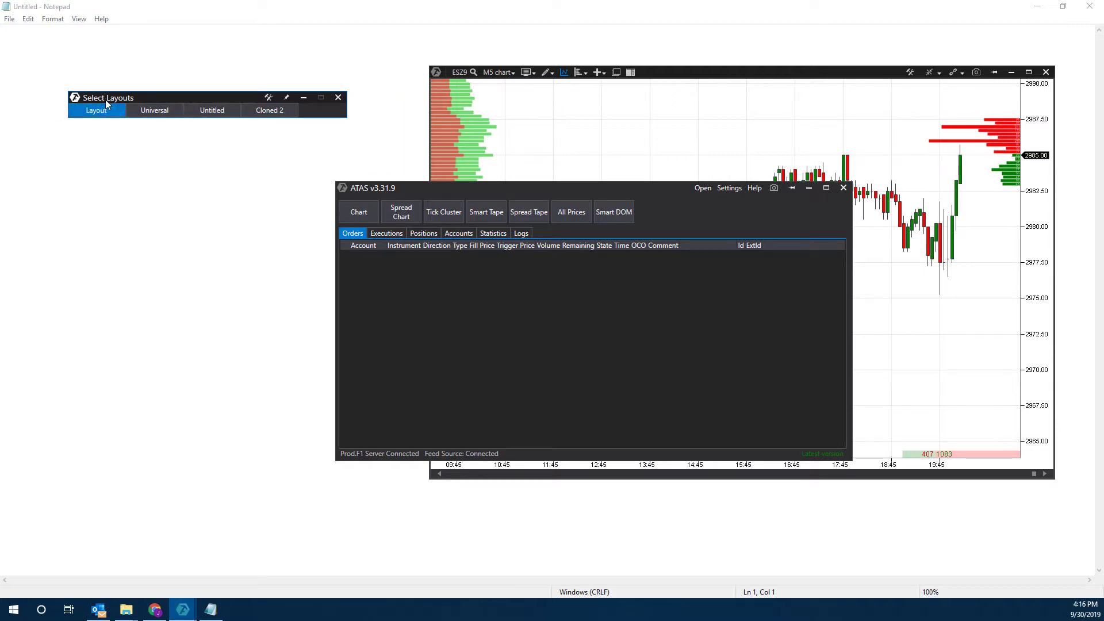
click(606, 213)
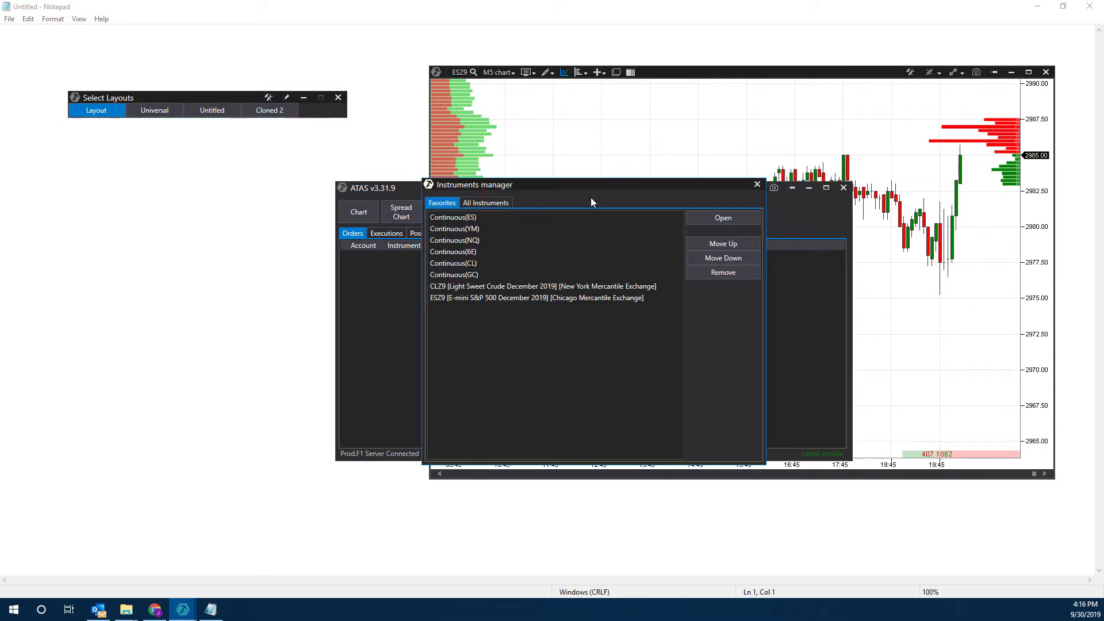
click(450, 296)
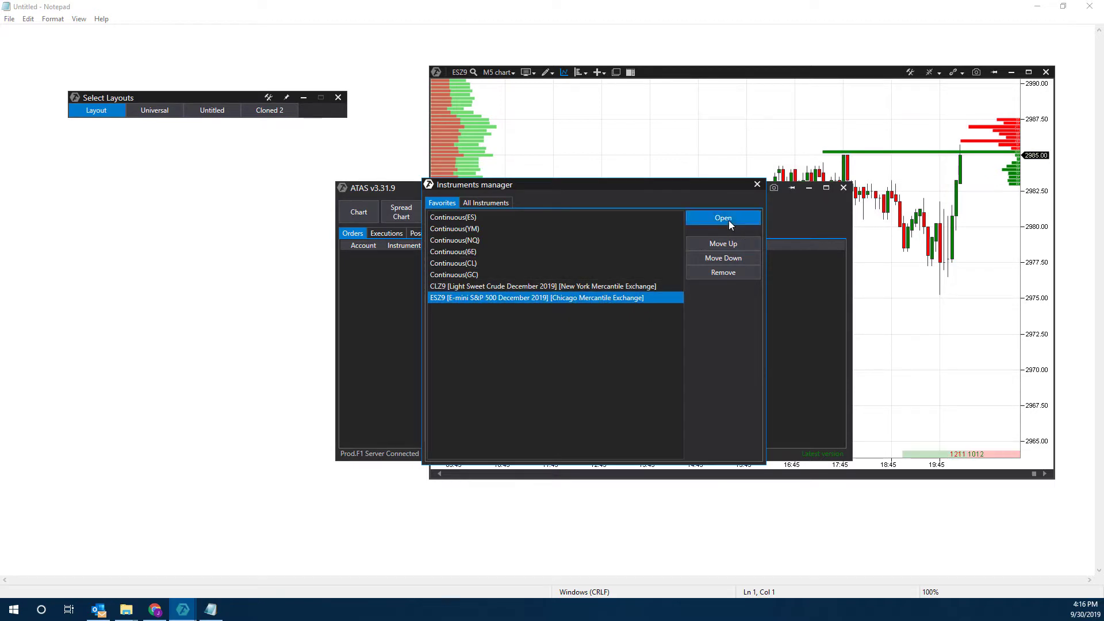
click(726, 219)
drag(585, 112, 920, 71)
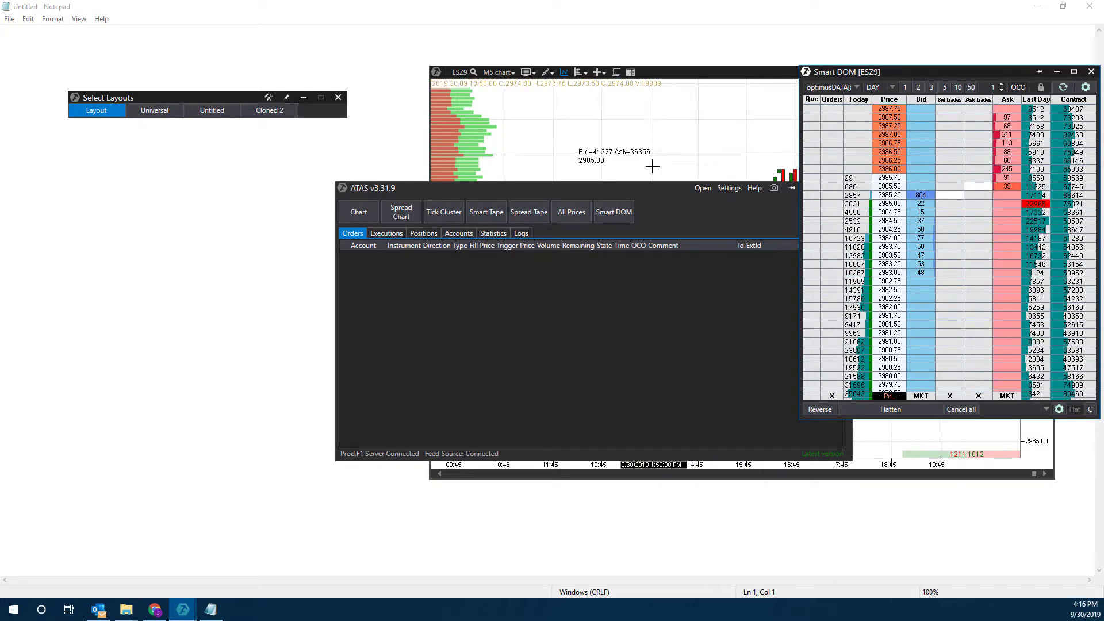
drag(647, 191, 513, 259)
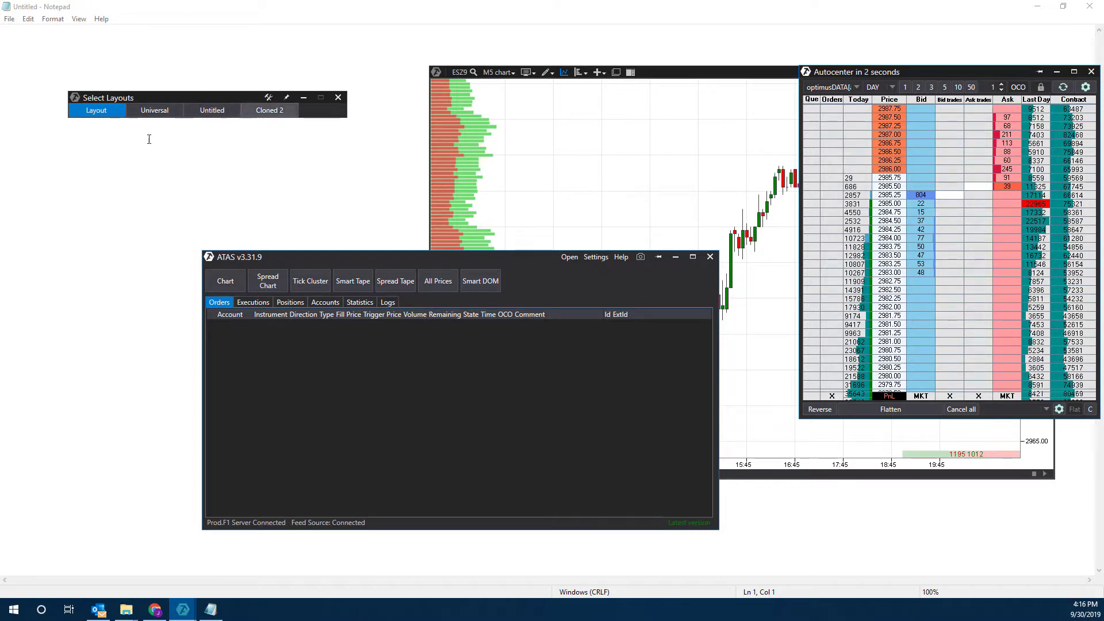
click(116, 108)
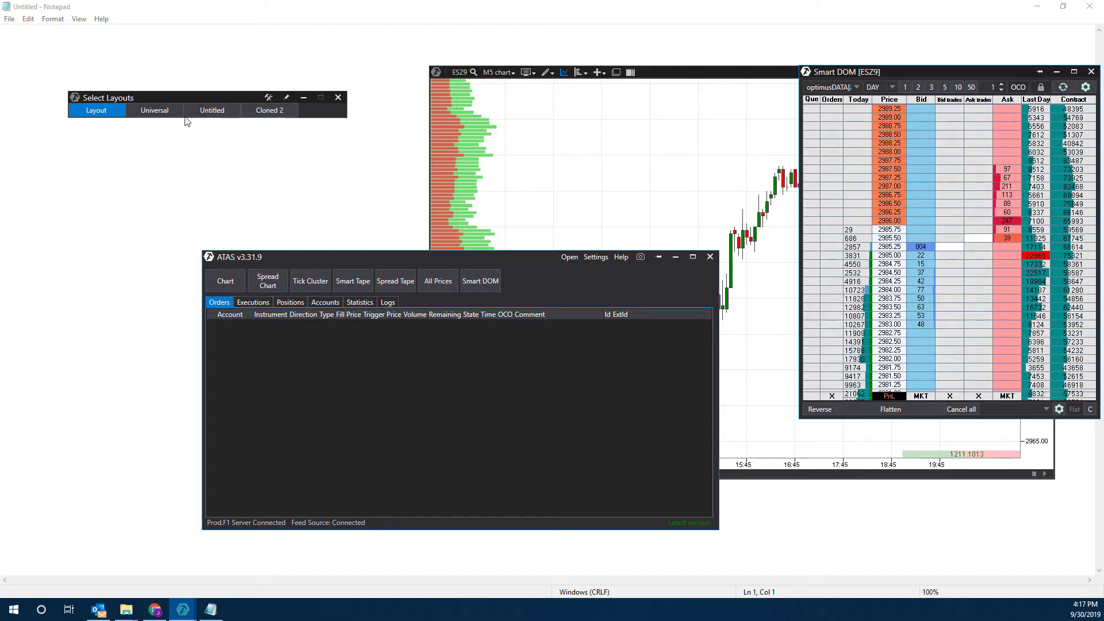
Cycle through Universal, Untitled and Cloned 2, then back to Layout.
click(146, 108)
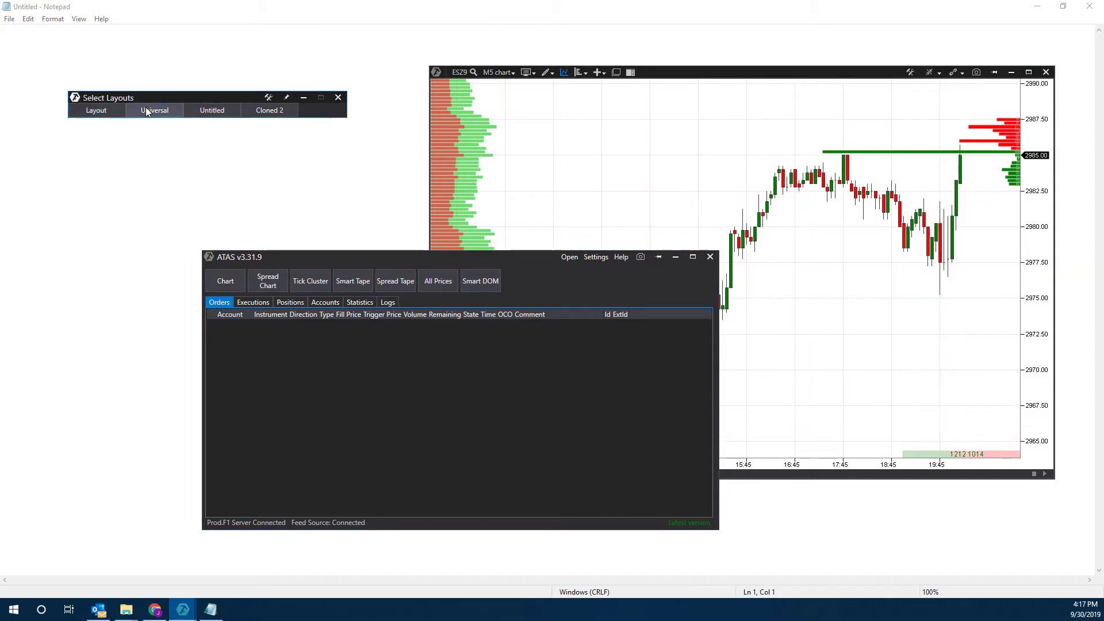
click(216, 105)
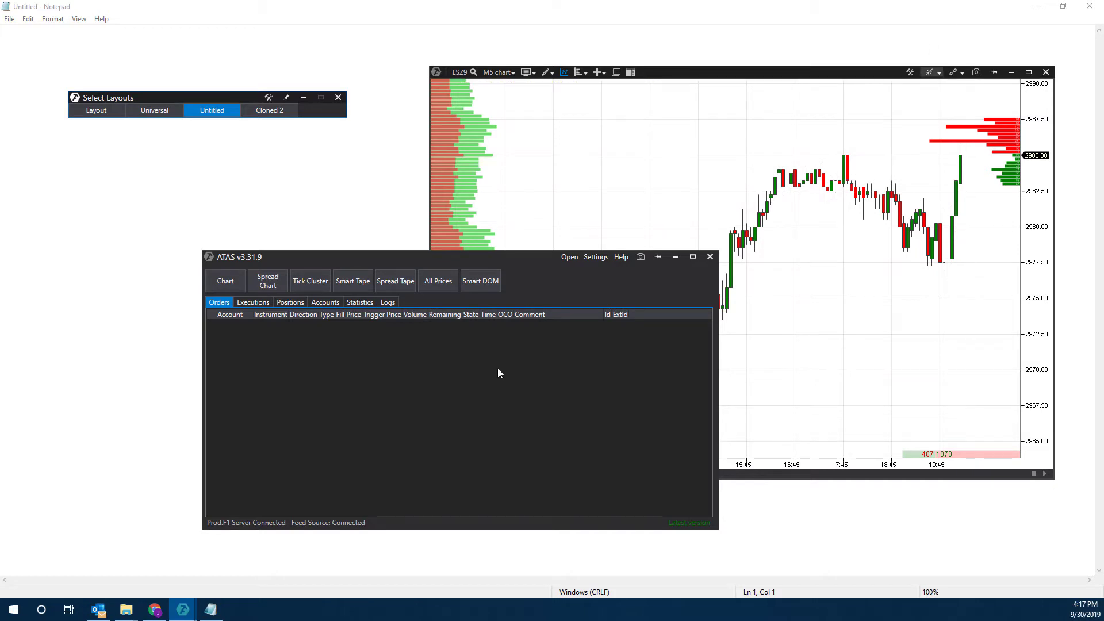
mouse_move(184, 613)
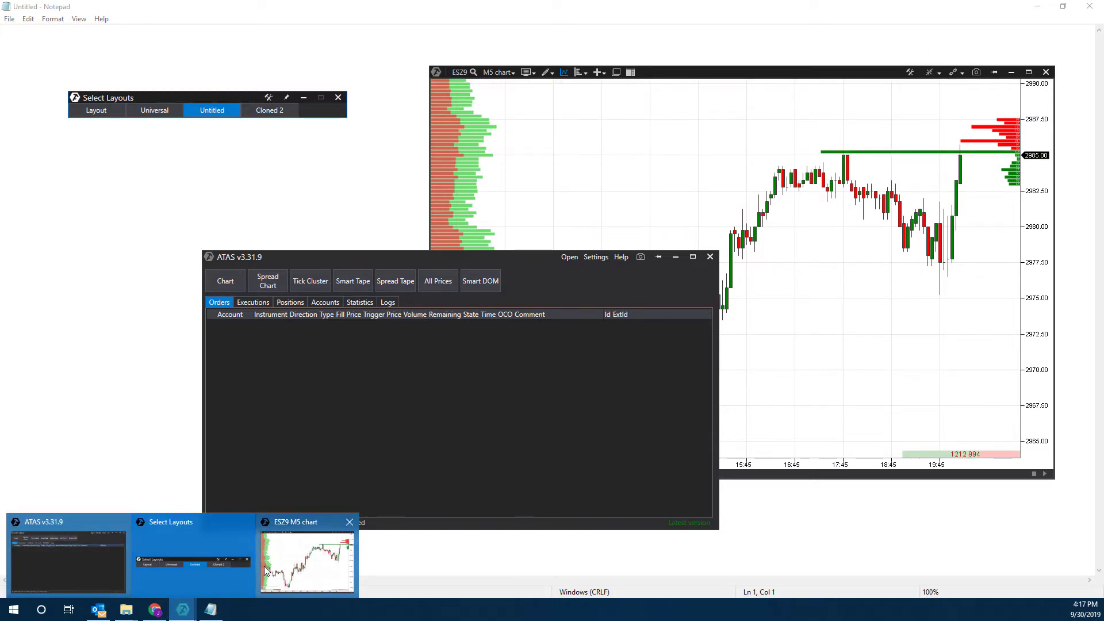
mouse_move(269, 568)
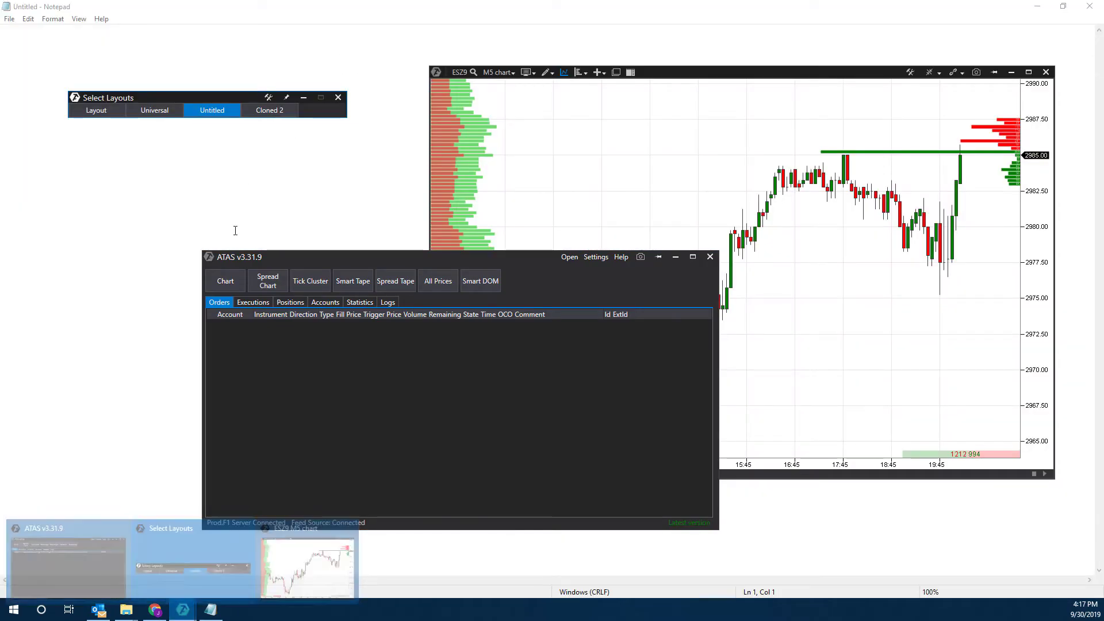
click(272, 110)
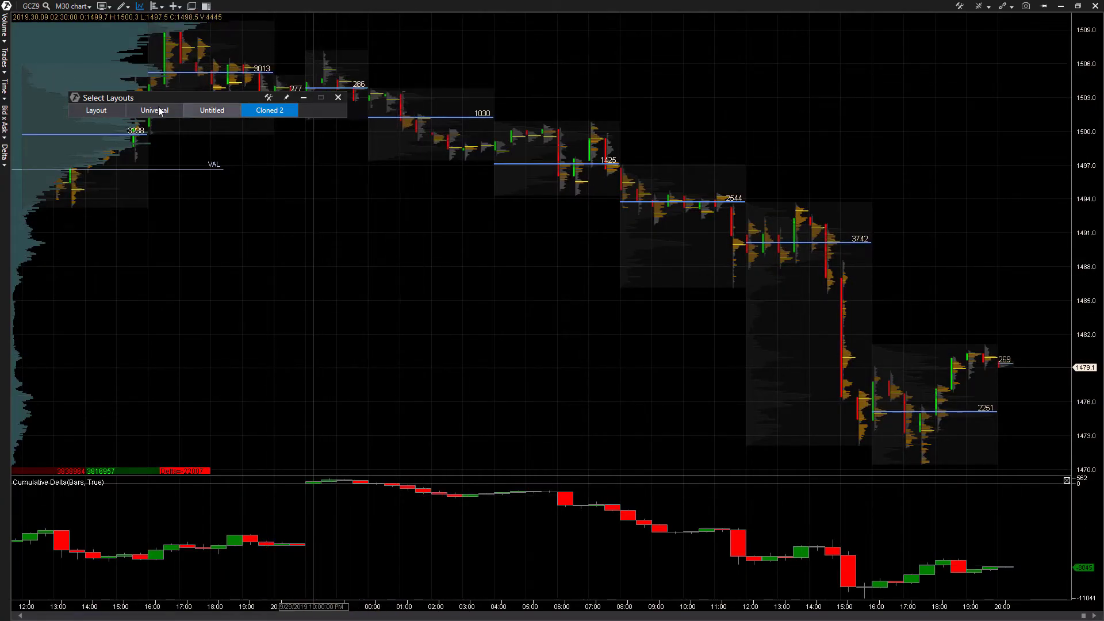
click(119, 109)
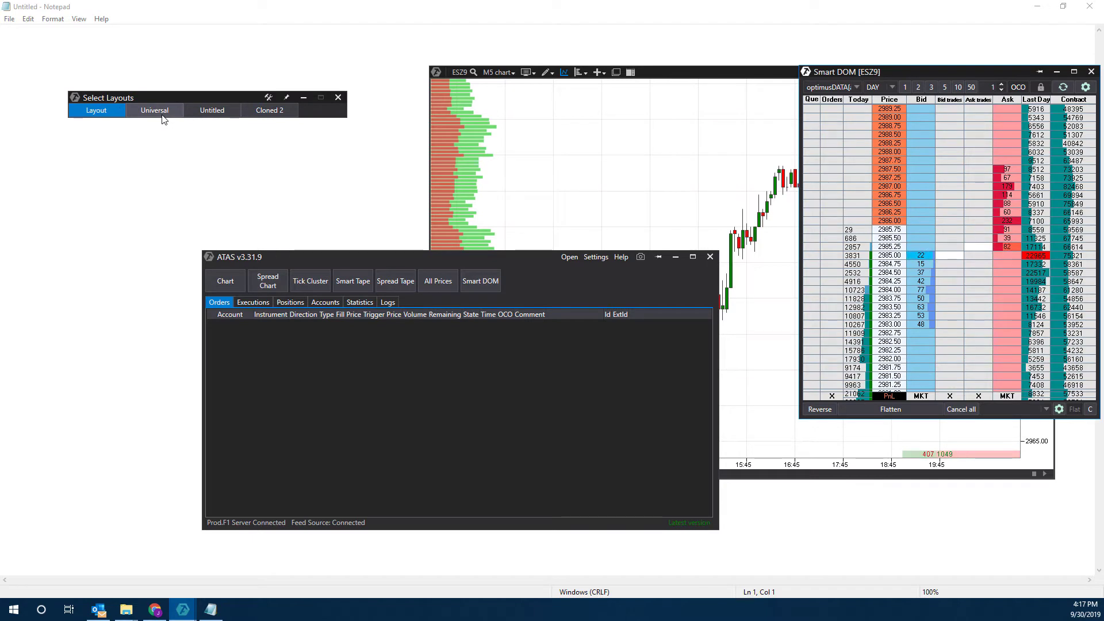
Cycle again through Universal, Untitled, Cloned 2 and Layout, ending on Untitled.
click(163, 115)
click(224, 113)
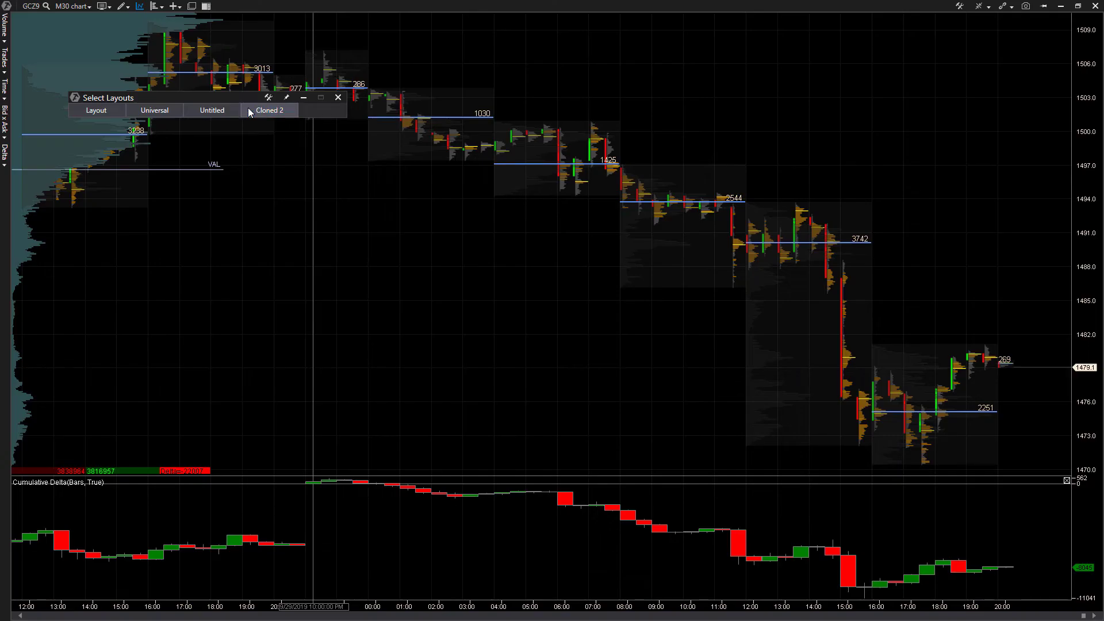
click(249, 111)
click(95, 110)
click(141, 112)
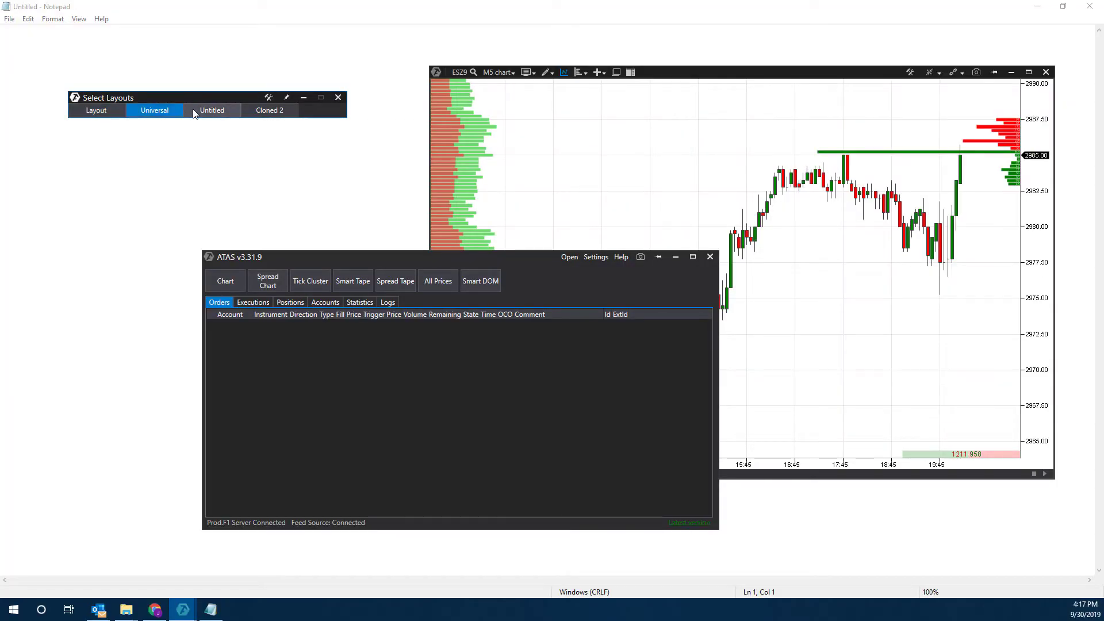
click(198, 111)
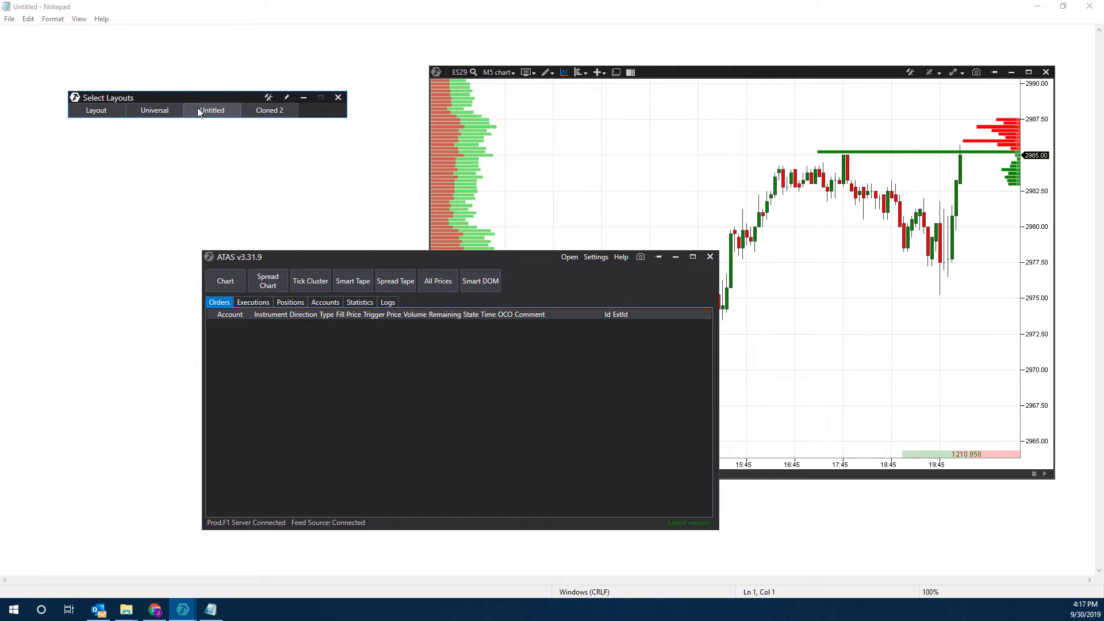
Open an ESZ9 Smart DOM in the Untitled layout and move it to the top right.
click(487, 288)
click(342, 368)
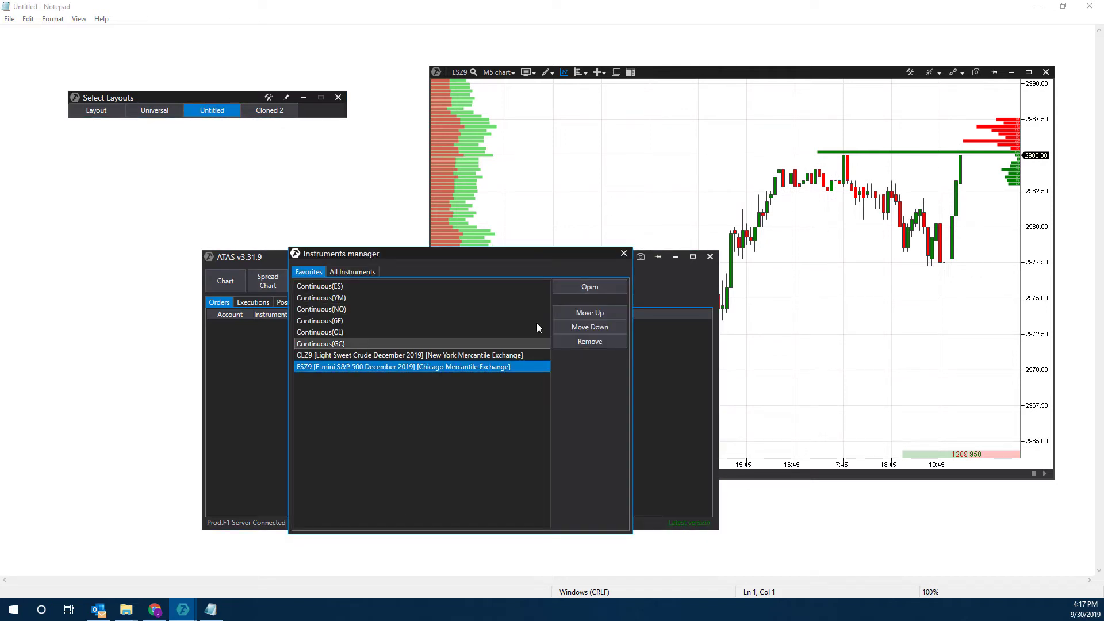
click(590, 287)
drag(560, 116, 806, 75)
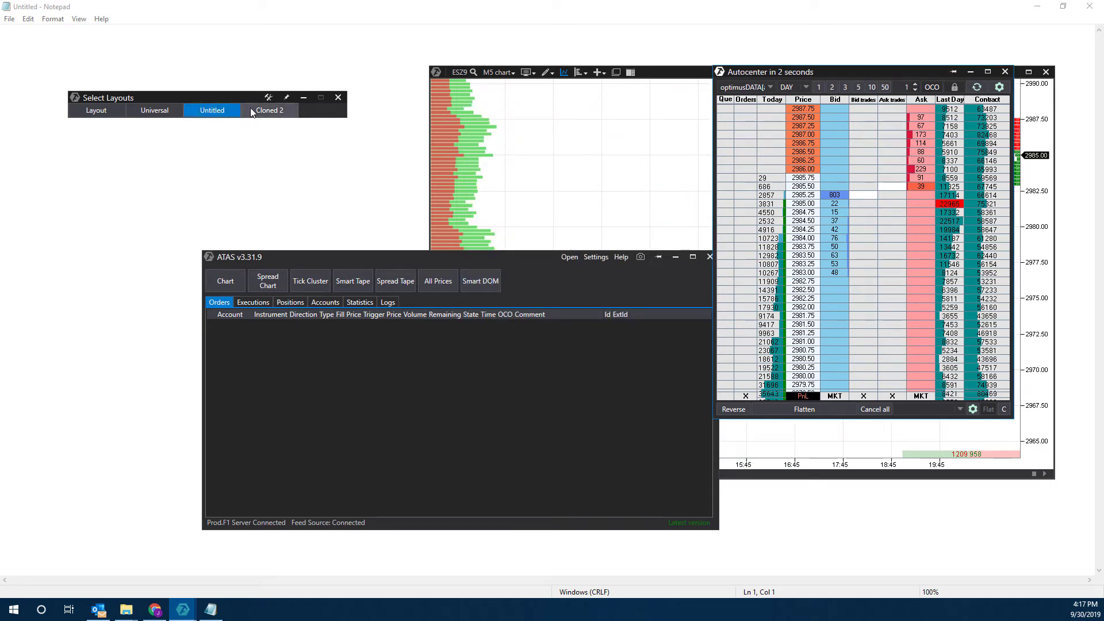
Show the chart trading panel on the Cloned 2 GCZ9 chart, then return to Layout.
click(269, 111)
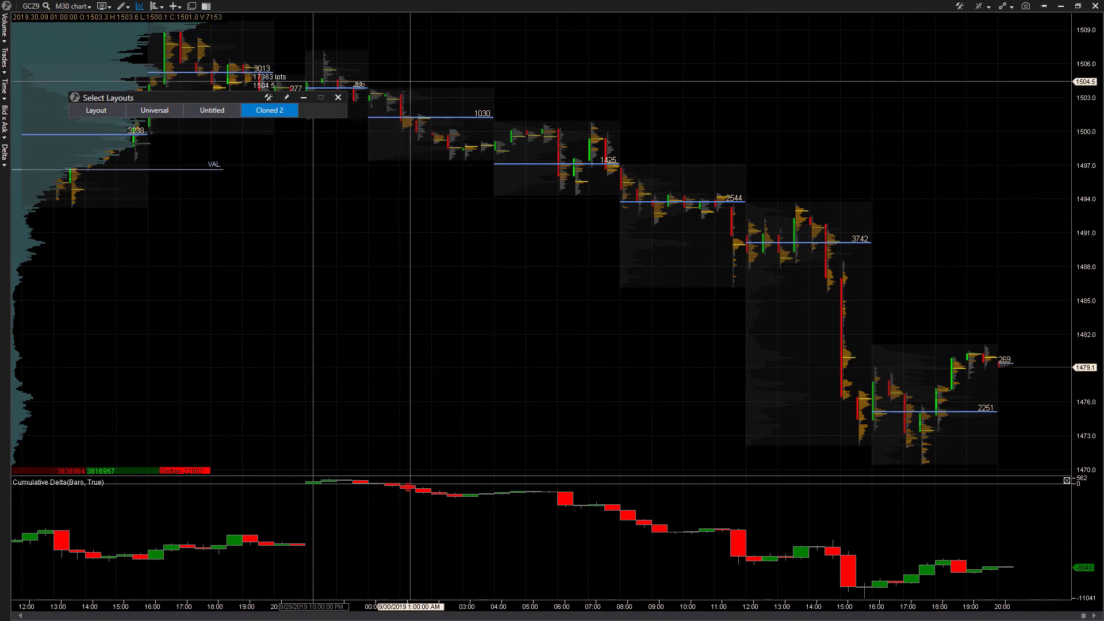
click(206, 7)
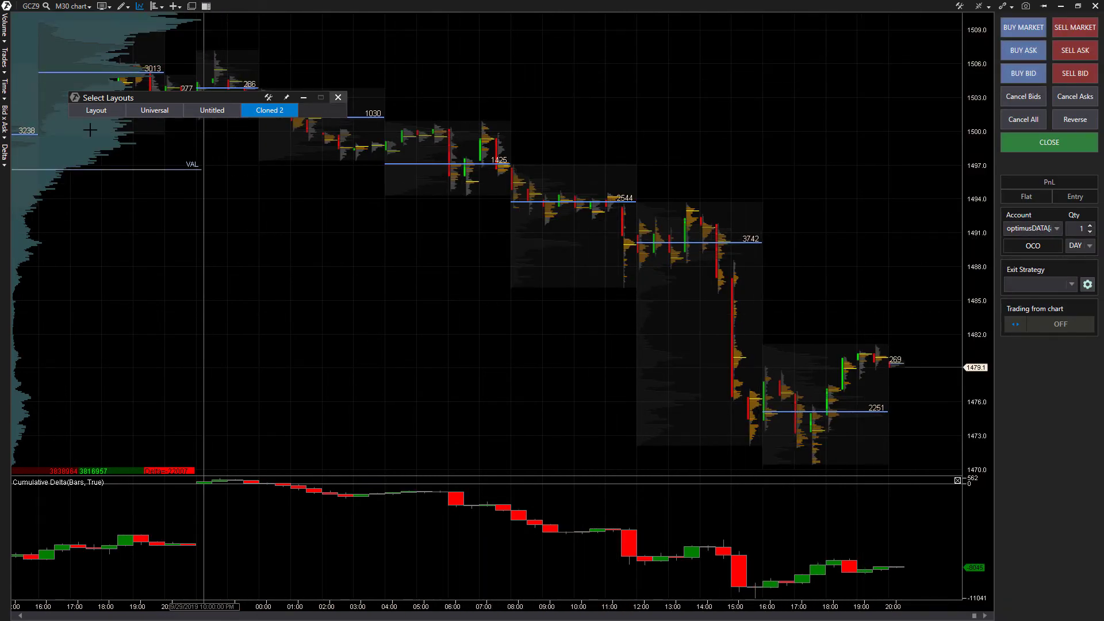
click(101, 110)
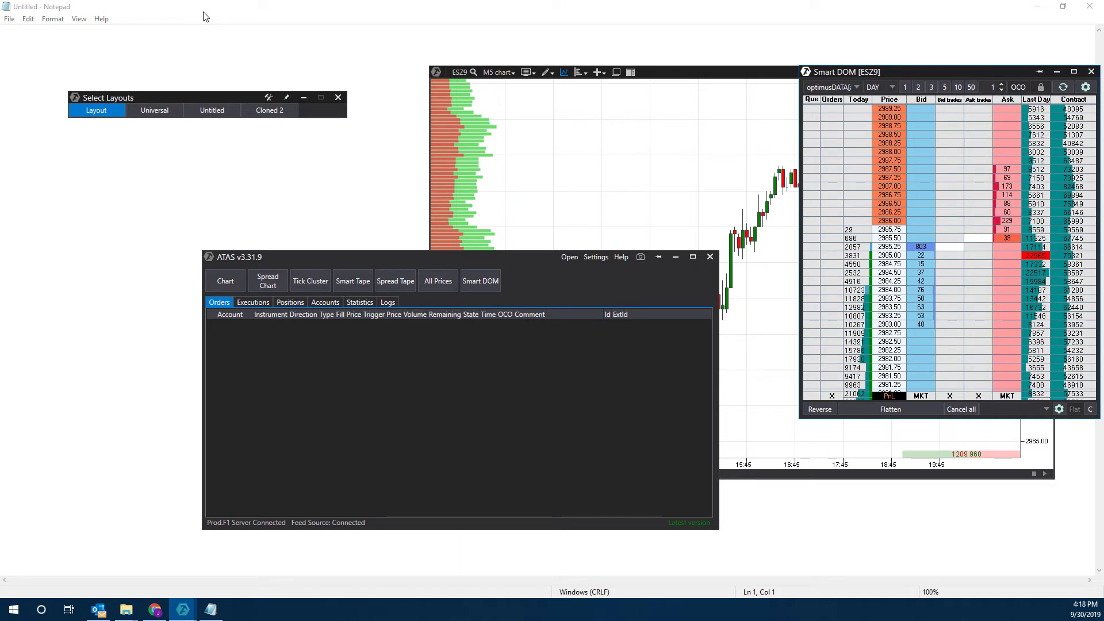
Drag the main window higher and to the right, beside the ESZ9 Smart DOM.
drag(415, 262, 367, 193)
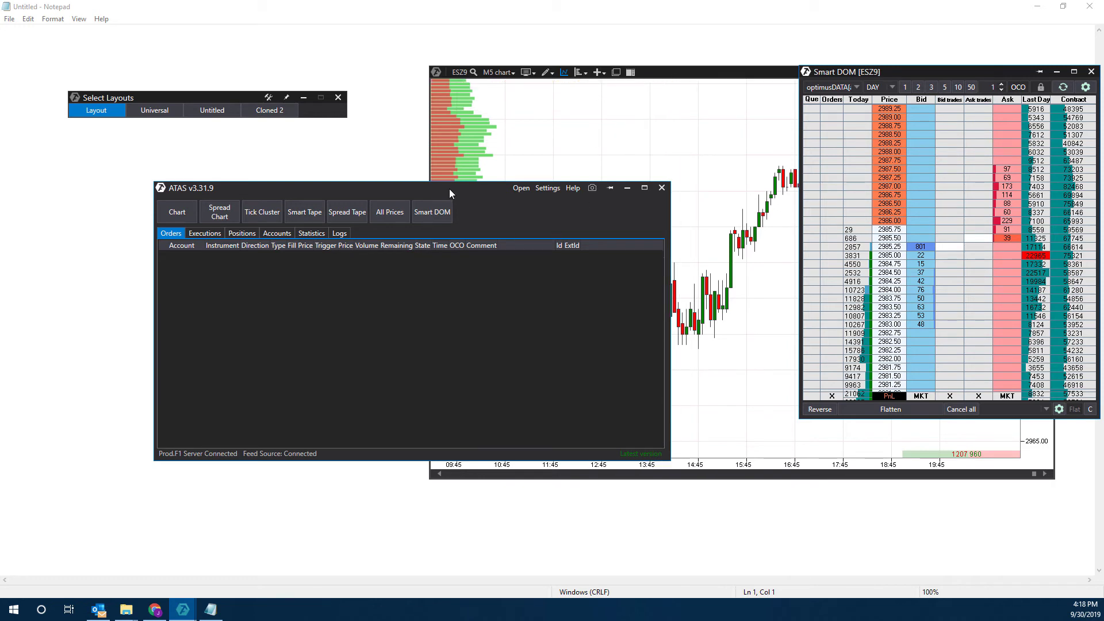
drag(450, 189, 517, 165)
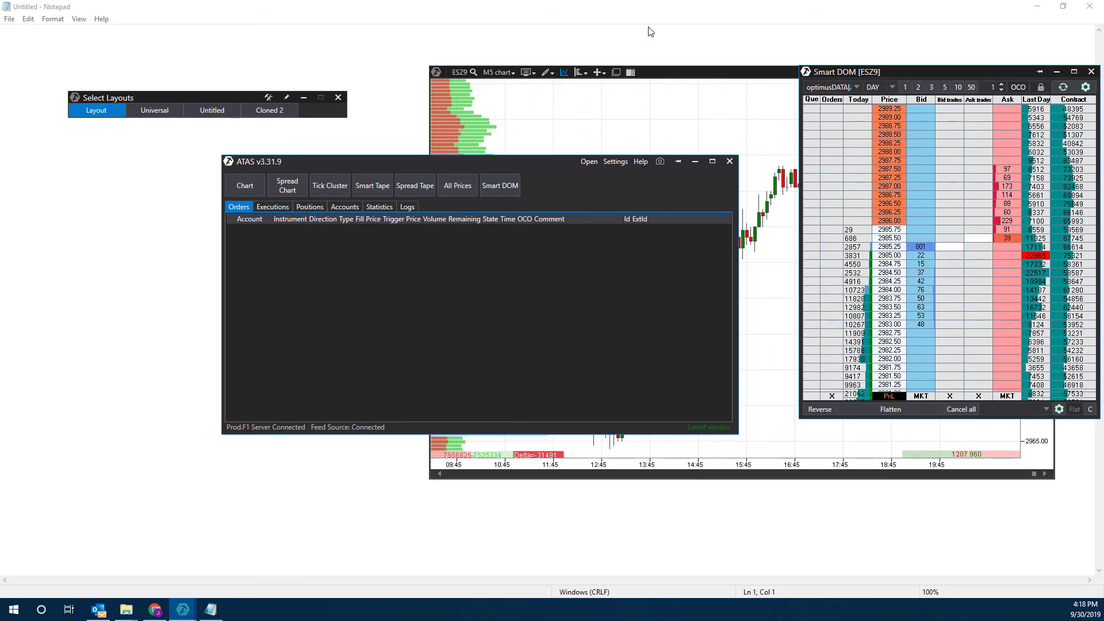